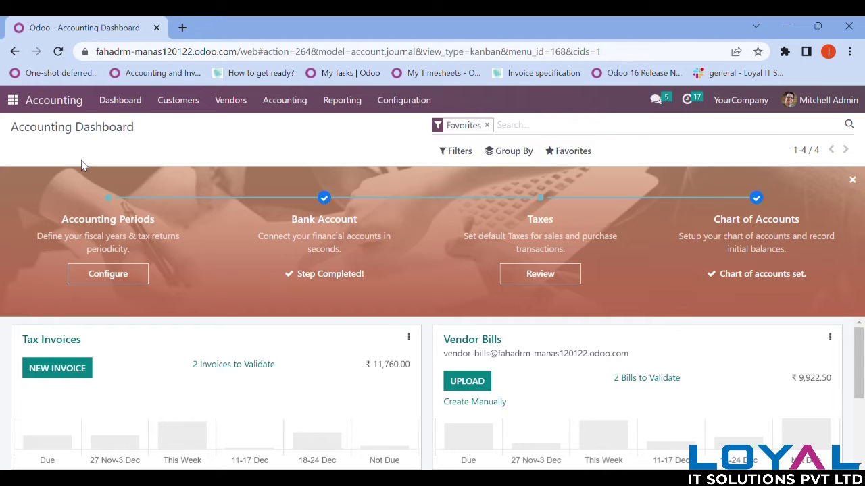
# From the Accounting dashboard, open Add a Bank Account and choose to create the account manually.
pyautogui.click(12, 100)
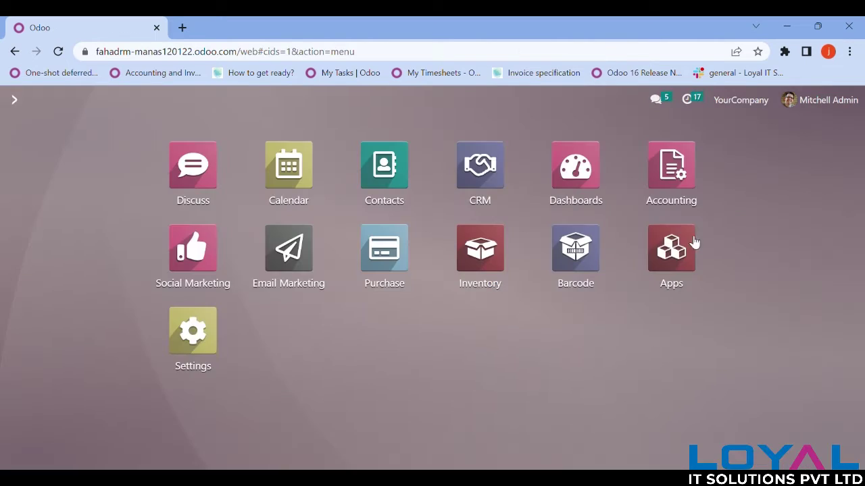
pyautogui.click(682, 186)
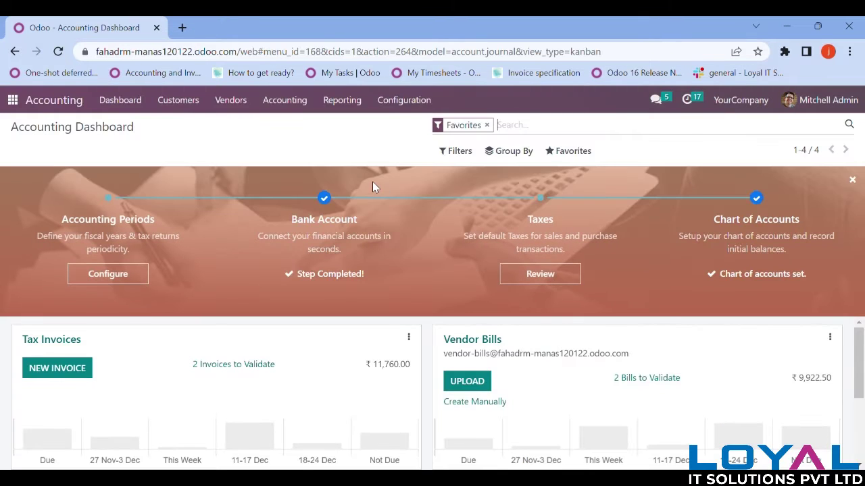
pyautogui.click(410, 102)
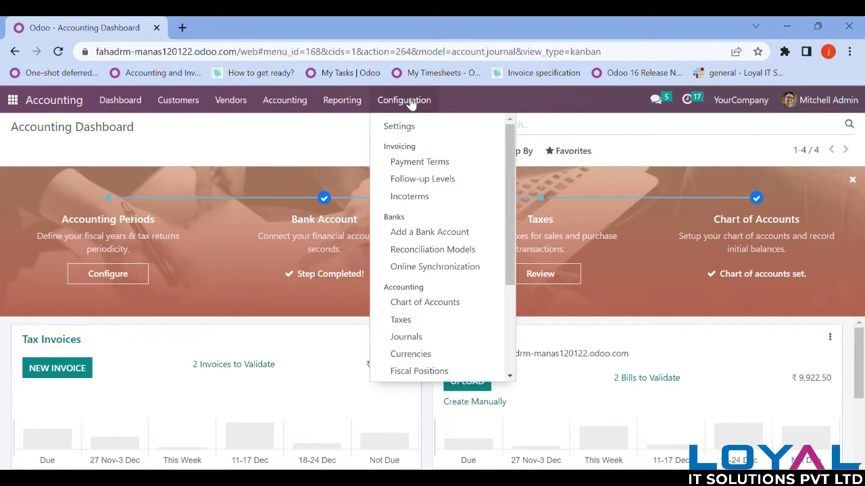
pyautogui.click(416, 233)
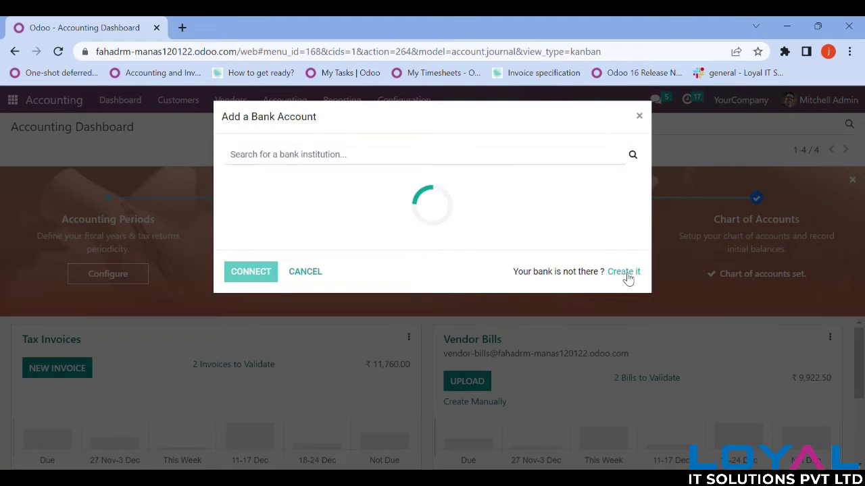
pyautogui.click(623, 272)
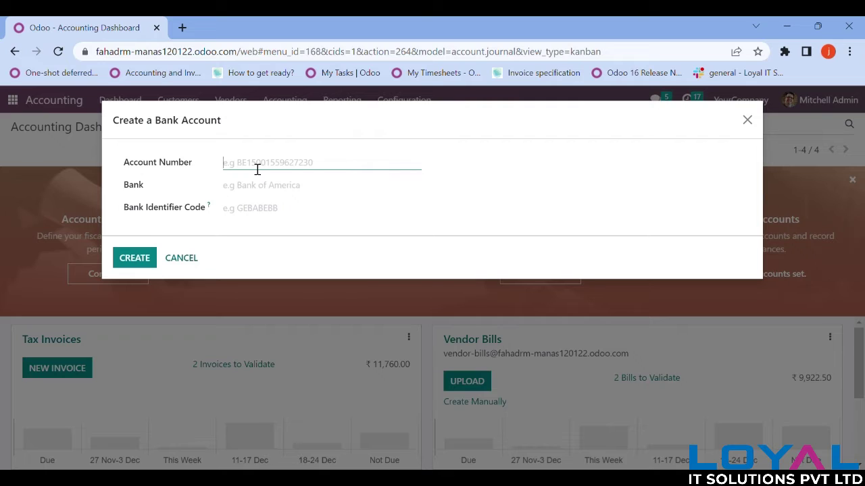
# Create the bank account with its account number, bank Federal Bank - FDRL0001033 and identifier code FDRL0001033.
pyautogui.click(255, 185)
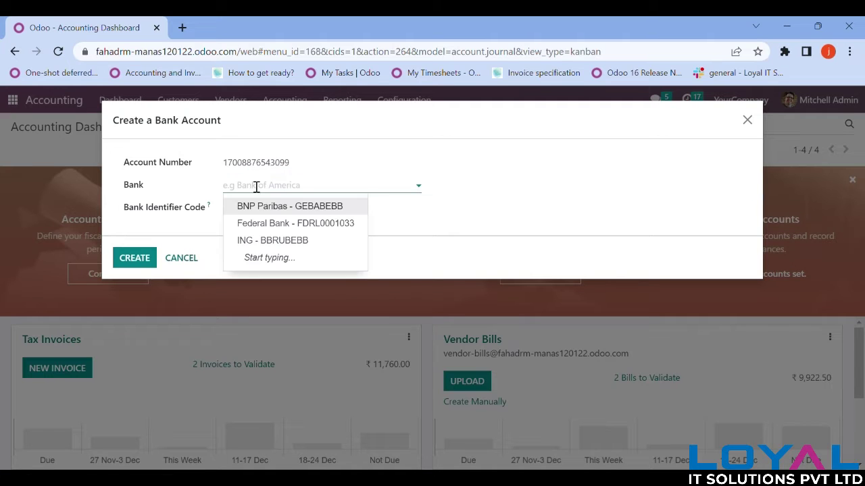
pyautogui.click(260, 228)
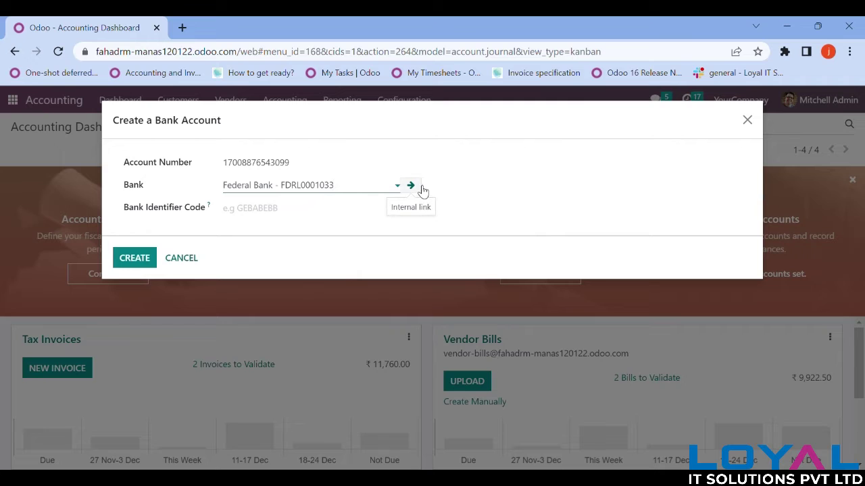
pyautogui.click(258, 212)
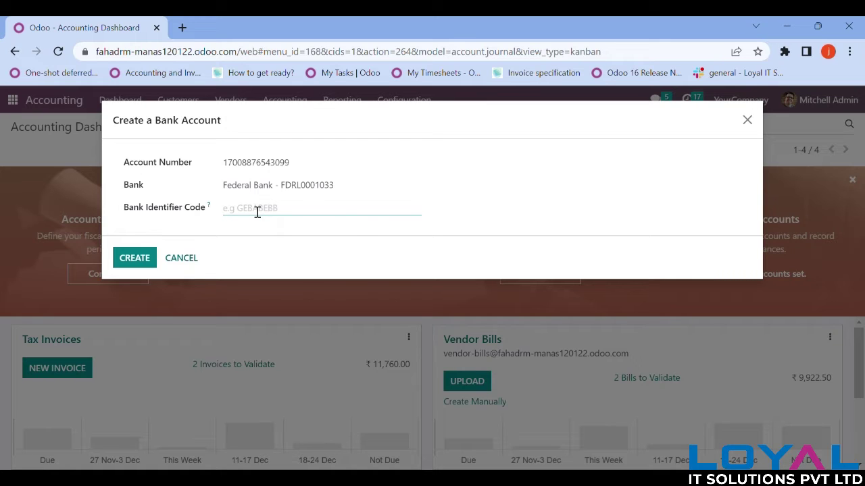
pyautogui.write('FDRL0001033')
pyautogui.click(142, 261)
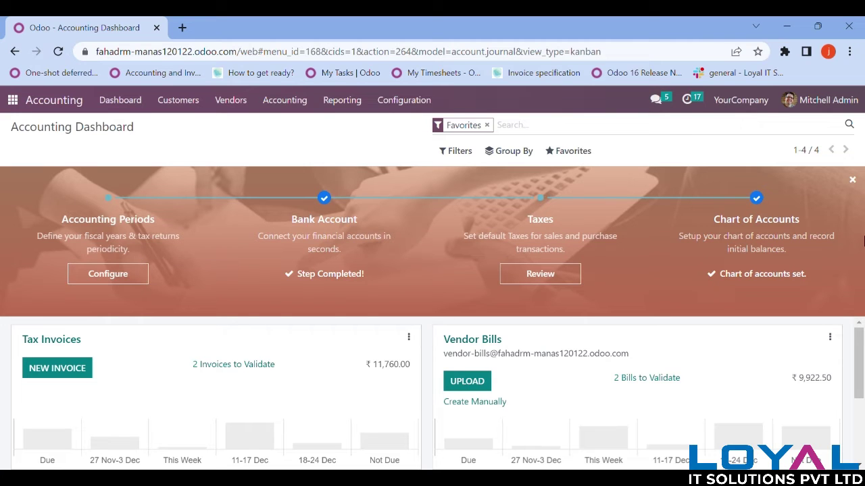
# Review the dashboard's completed Bank Account setup step and bring up the Configuration menu.
pyautogui.moveTo(859, 362); pyautogui.dragTo(862, 424)
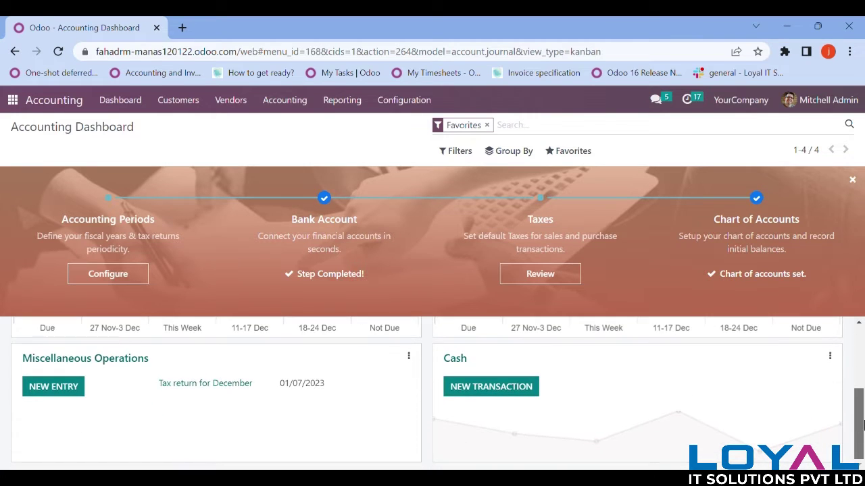
pyautogui.scroll(2, 862, 424)
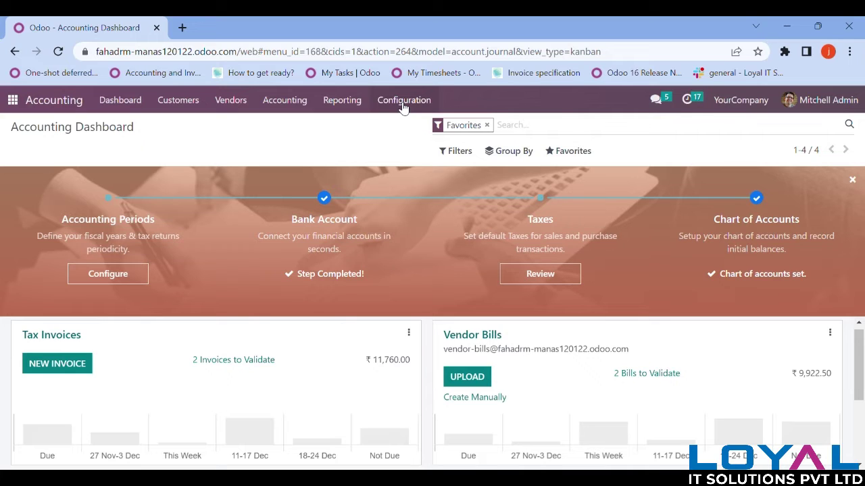
pyautogui.click(403, 103)
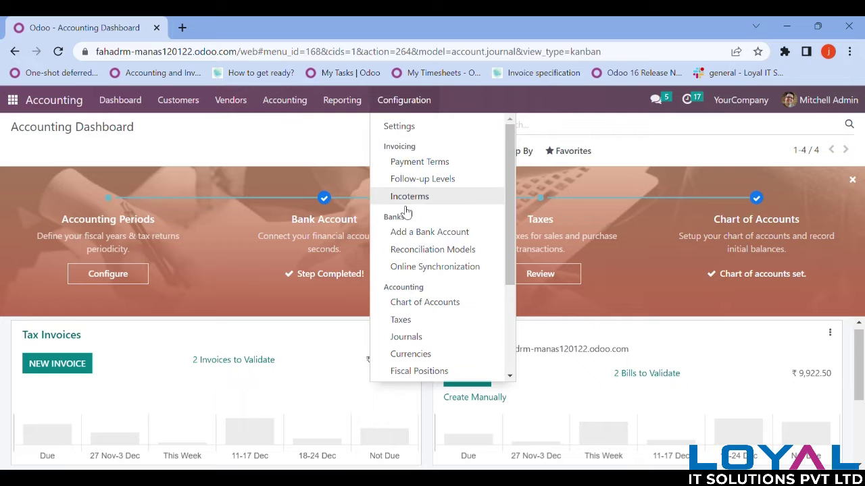
# Open the new bank journal from the Journals list and rename it to Federal Bank.
pyautogui.click(407, 343)
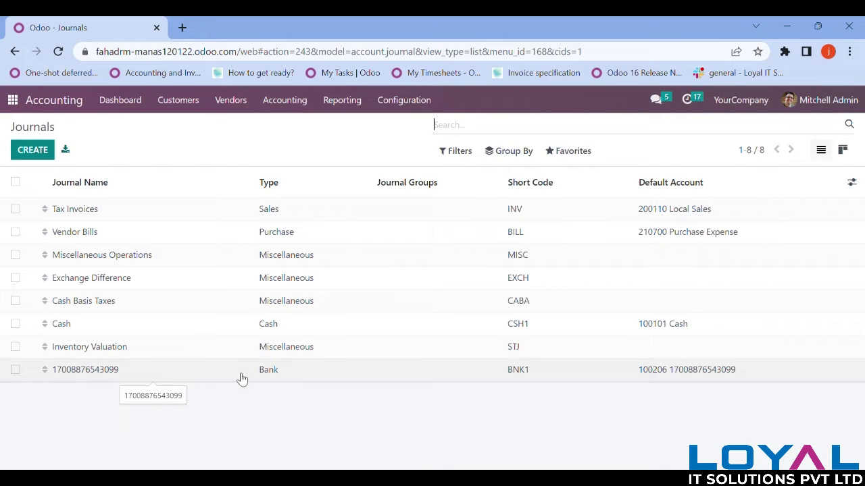
pyautogui.click(103, 380)
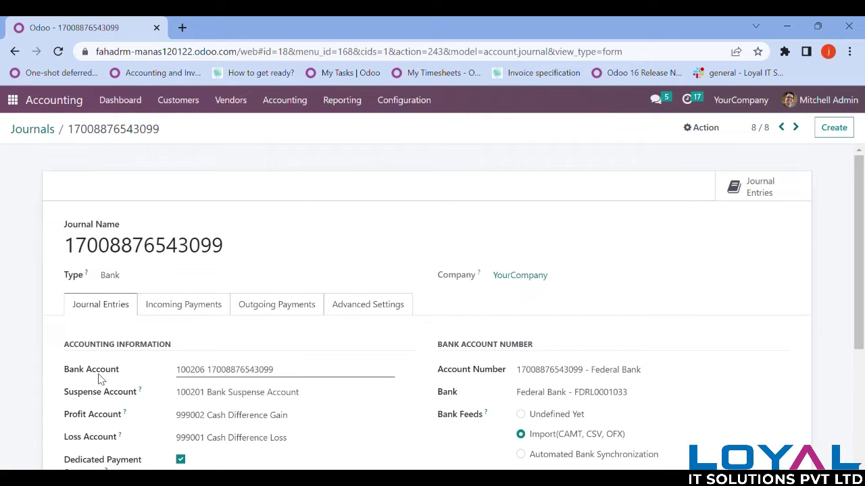
pyautogui.moveTo(72, 250); pyautogui.dragTo(250, 261)
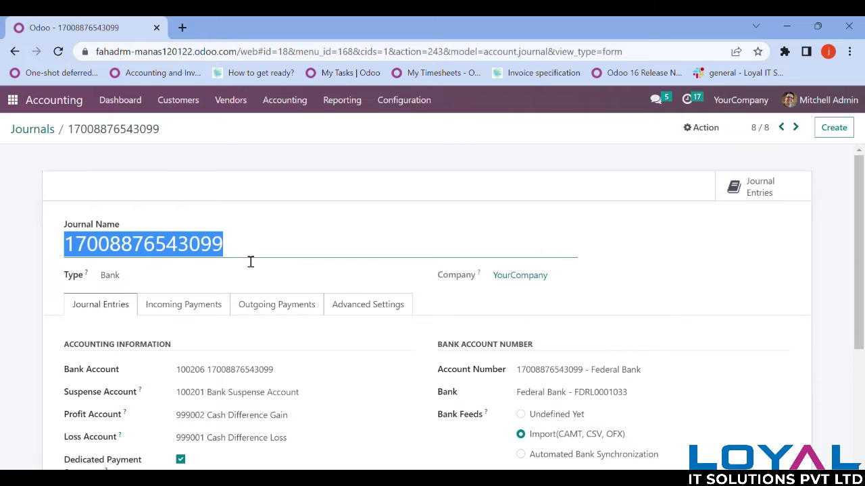
pyautogui.write('Federal Bank')
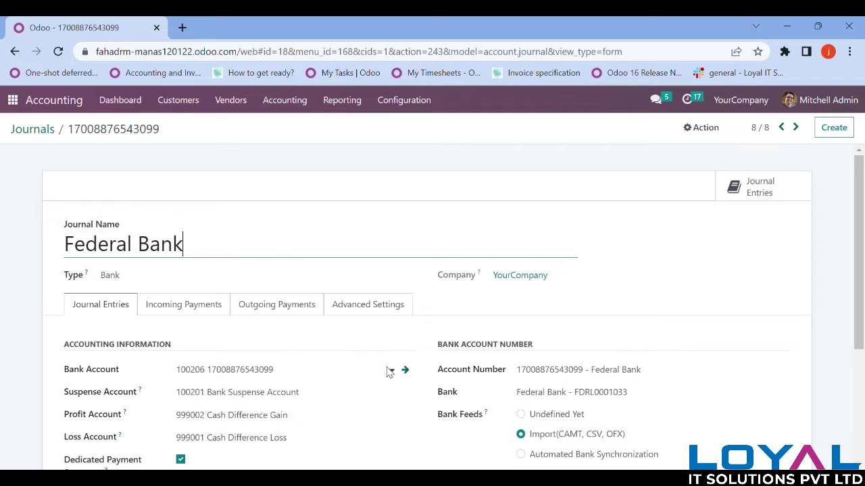
pyautogui.click(255, 380)
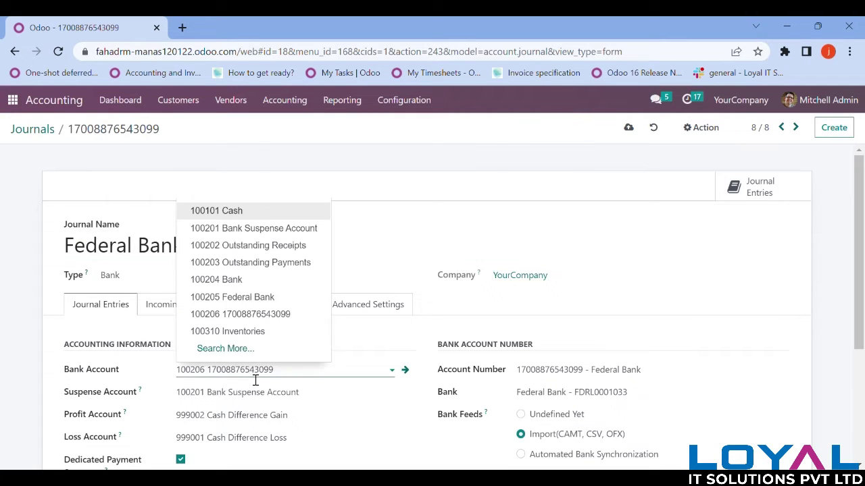
pyautogui.click(406, 375)
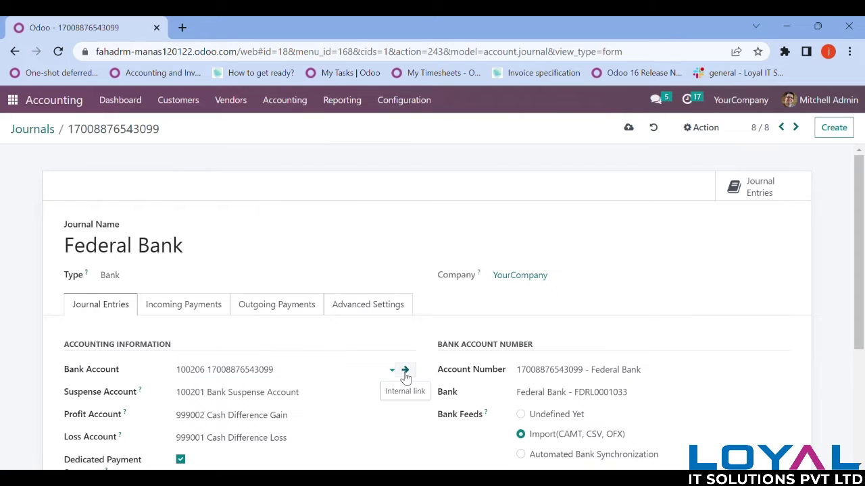
pyautogui.click(405, 370)
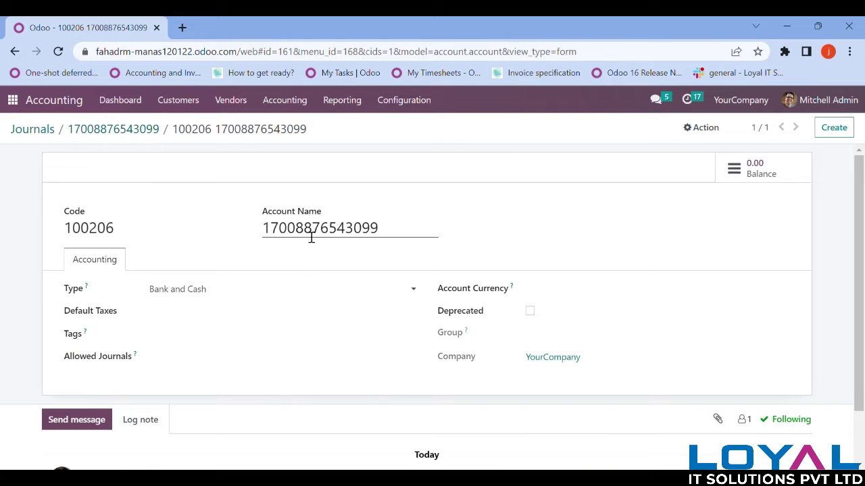
pyautogui.moveTo(266, 228); pyautogui.dragTo(407, 238)
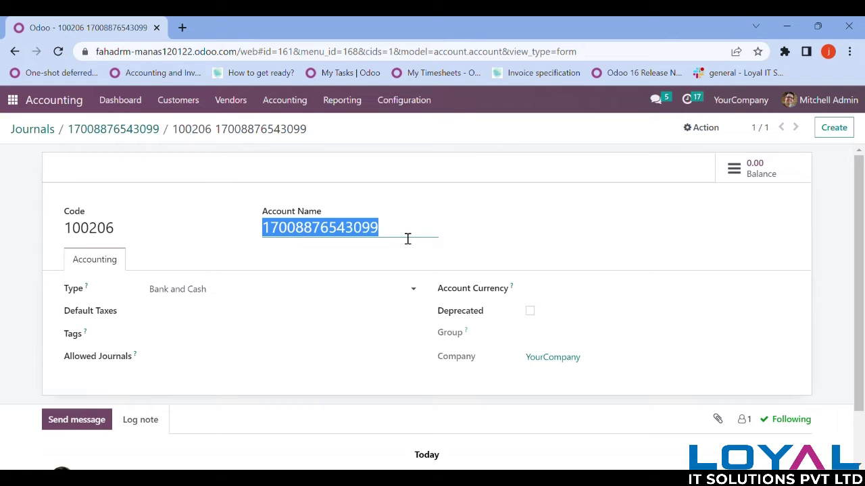
pyautogui.write('Fed')
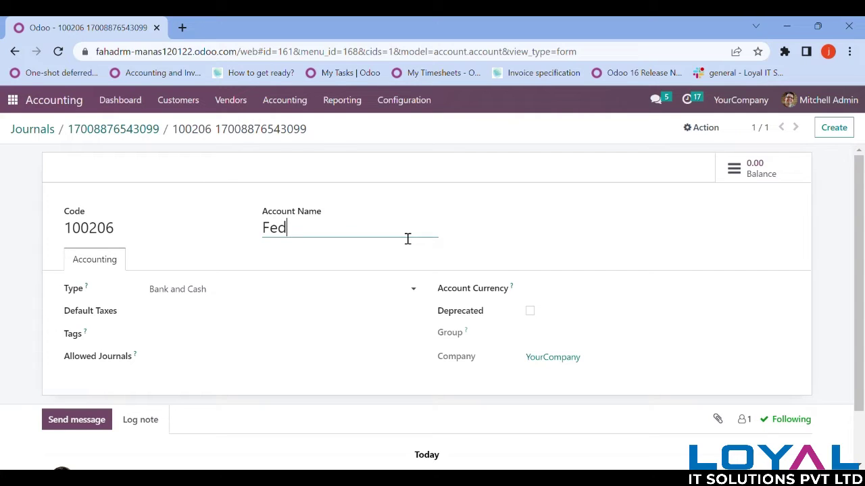
pyautogui.write('eral Bank')
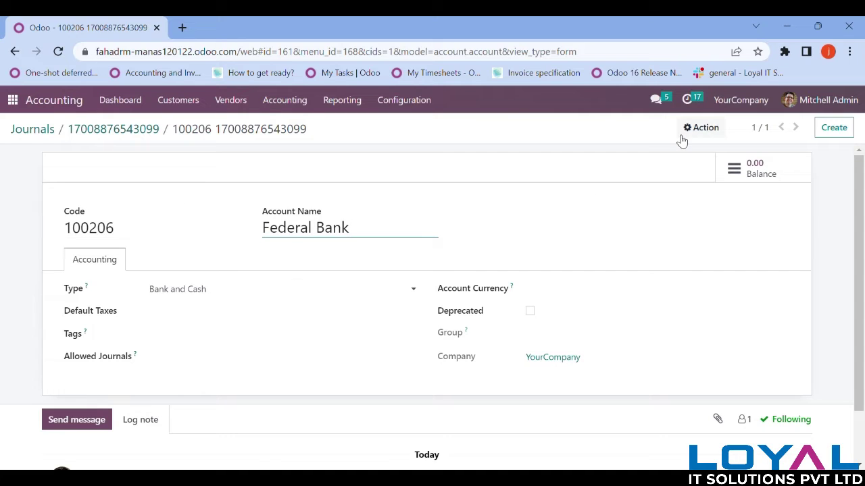
pyautogui.click(152, 133)
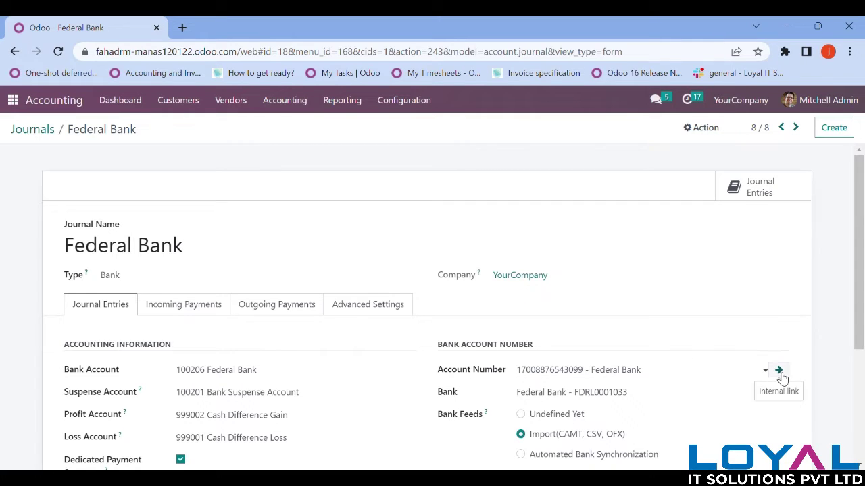
pyautogui.click(779, 372)
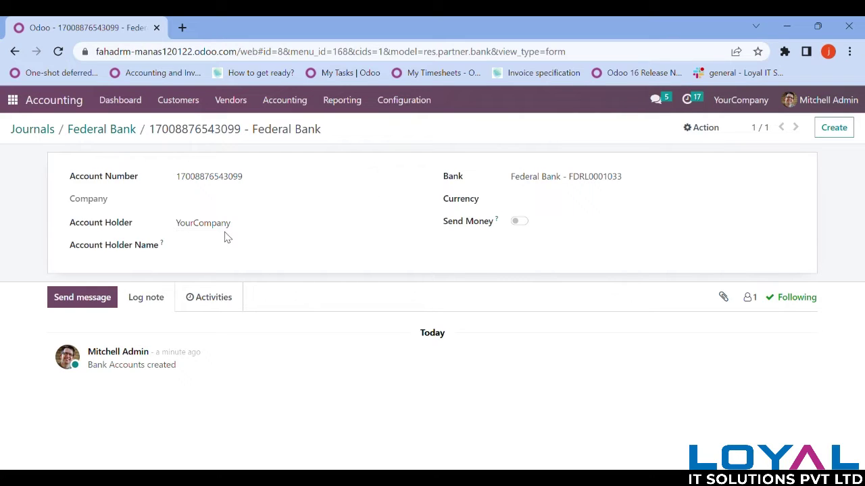
pyautogui.click(125, 132)
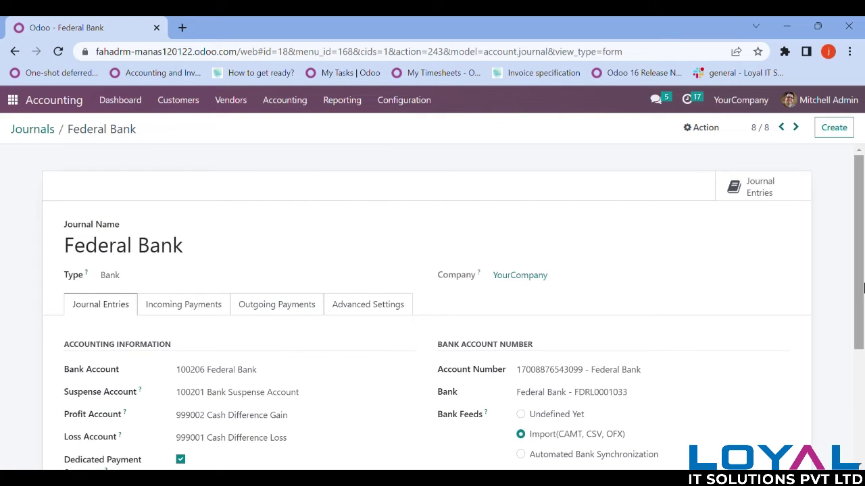
# Change the journal short code from BNK1 to FDRL, set currency INR, and save.
pyautogui.scroll(-1, 861, 331)
pyautogui.scroll(-2, 861, 331)
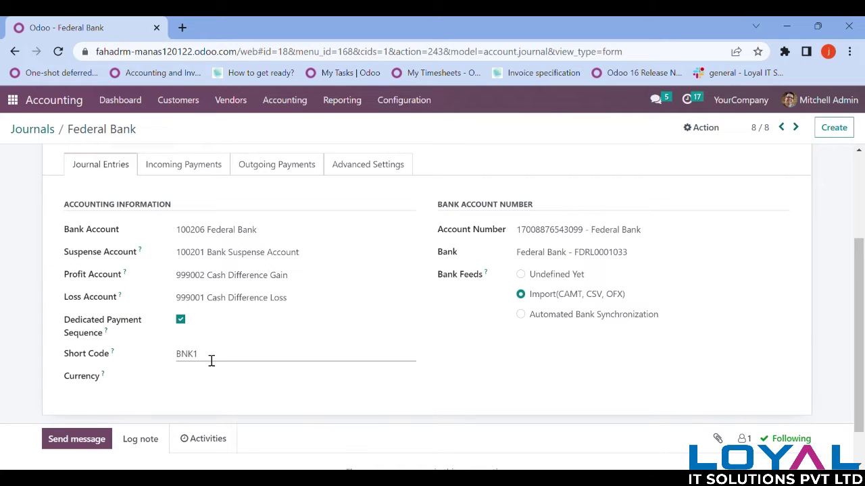
pyautogui.moveTo(211, 362); pyautogui.dragTo(172, 358)
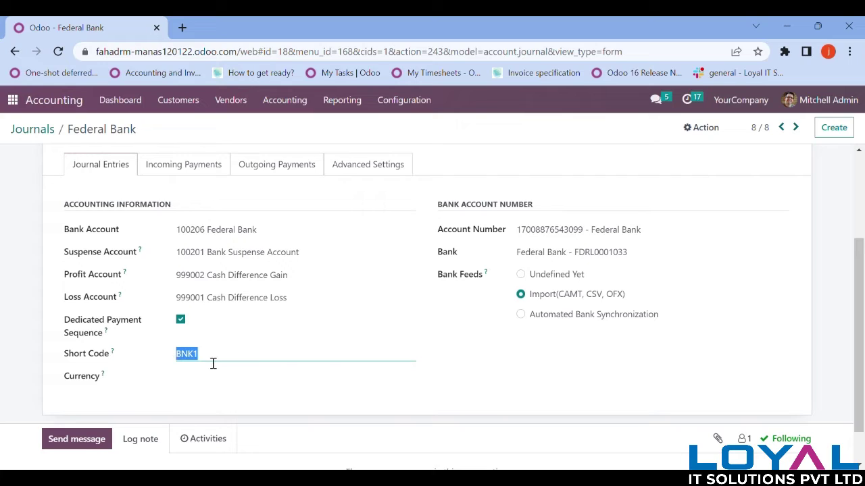
pyautogui.write('FDRL')
pyautogui.click(199, 381)
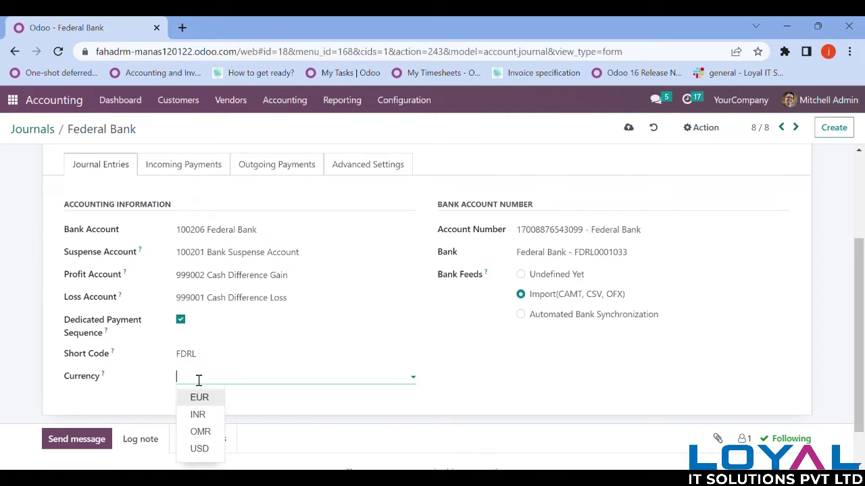
pyautogui.click(200, 415)
pyautogui.moveTo(861, 364); pyautogui.dragTo(862, 279)
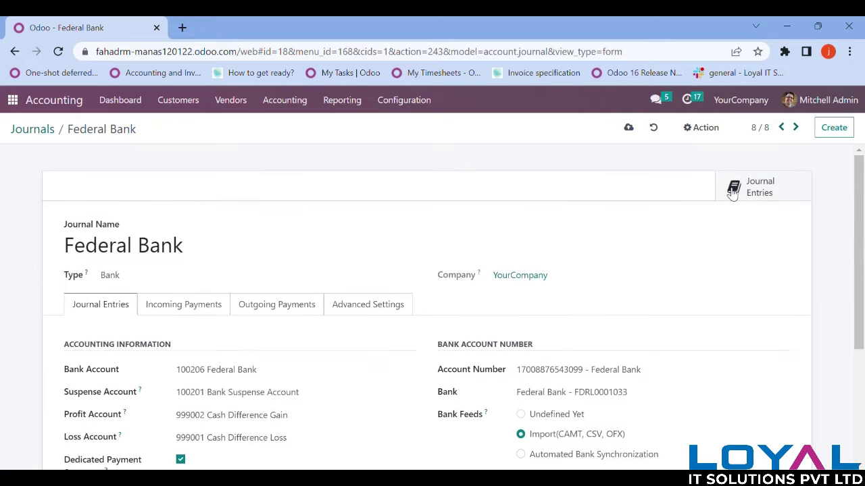
pyautogui.click(629, 129)
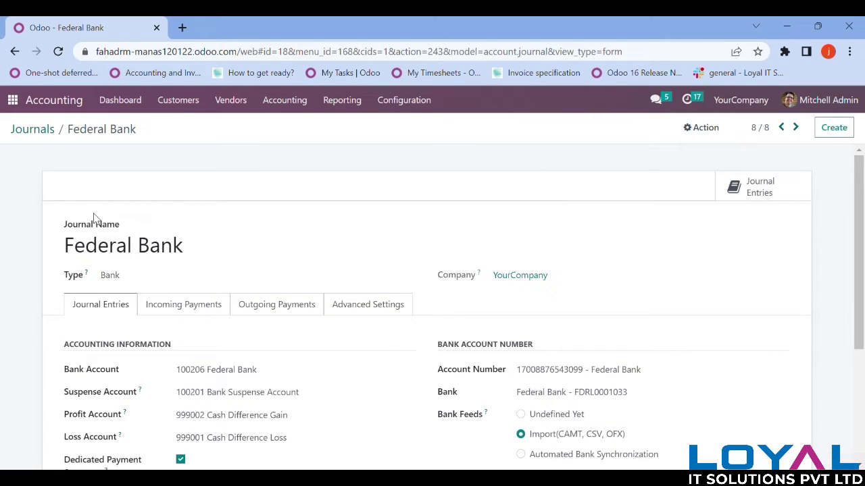
# Go to the Reconciliation Models list from the dashboard and start a new reconciliation model.
pyautogui.click(126, 108)
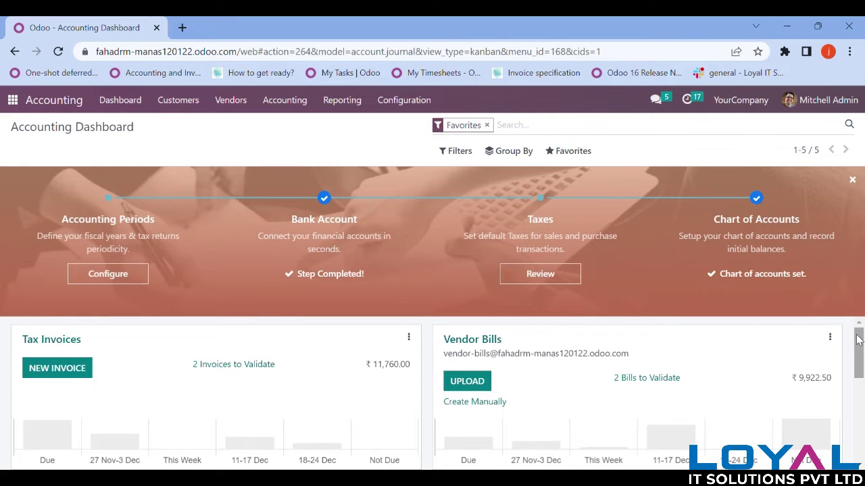
pyautogui.moveTo(858, 341); pyautogui.dragTo(859, 393)
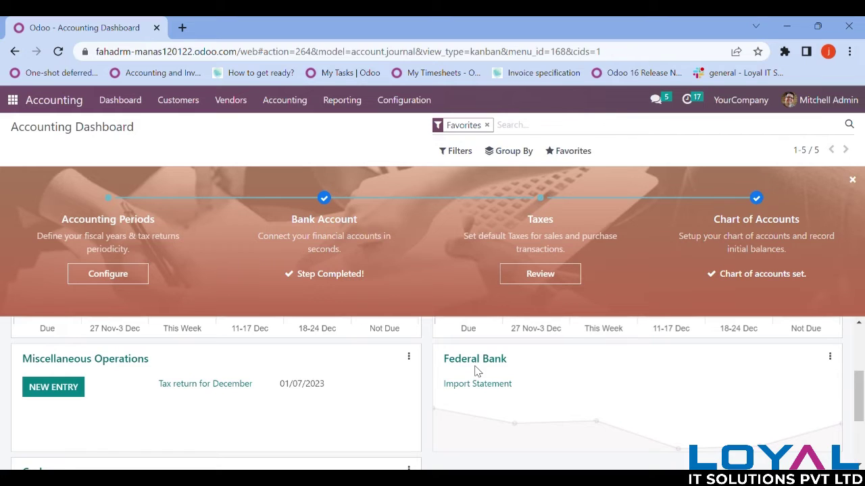
pyautogui.click(401, 107)
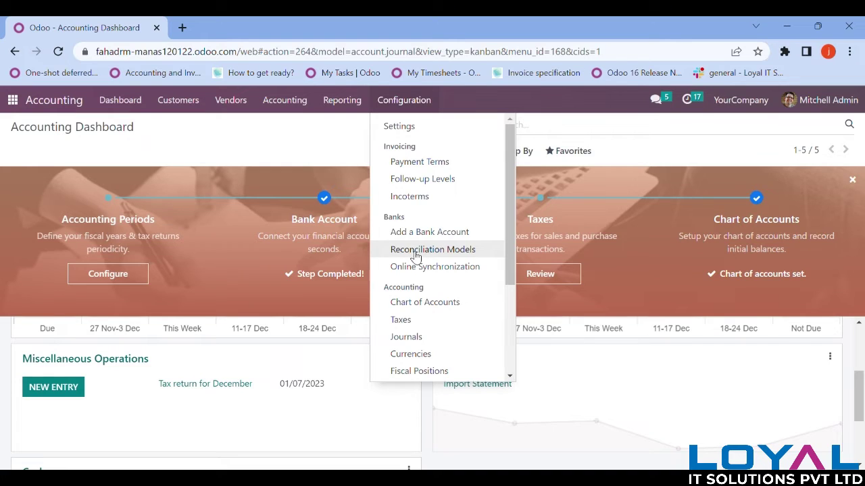
pyautogui.click(415, 250)
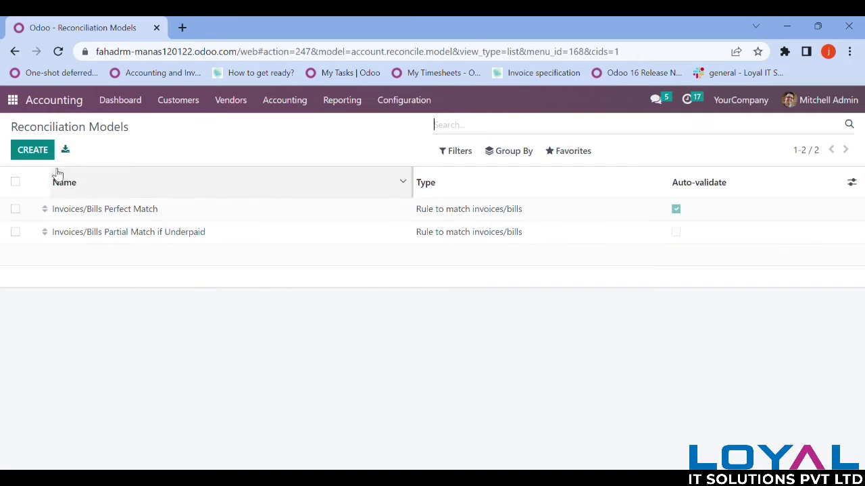
pyautogui.click(43, 150)
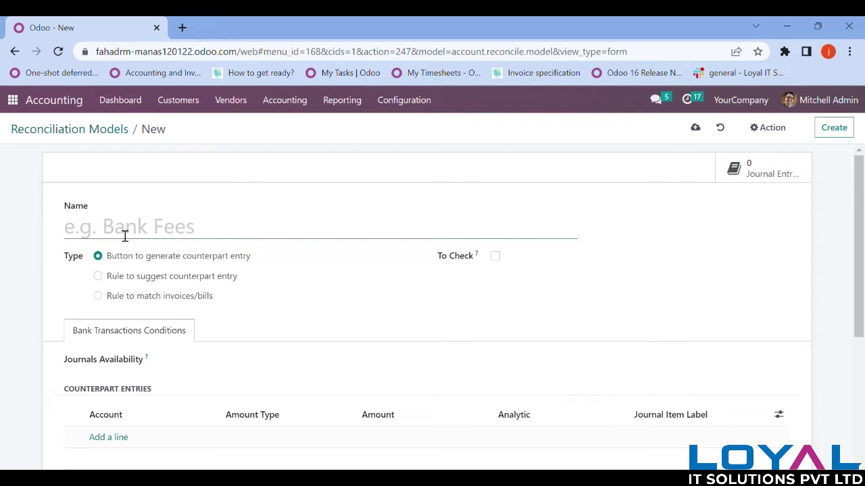
# Name the new reconciliation model 'Bank Fees'.
pyautogui.write('B')
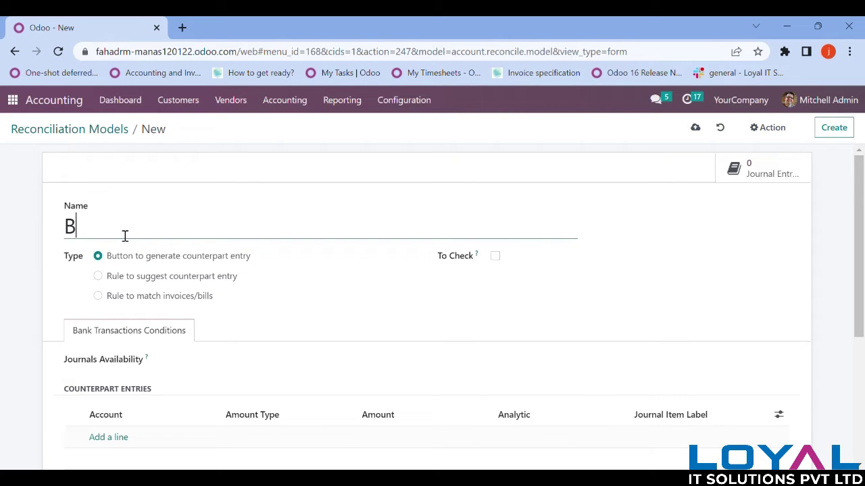
pyautogui.write('ank Fees')
# Add a counterpart line posting 100% of the balance to account 211300 Bank Charges.
pyautogui.click(104, 439)
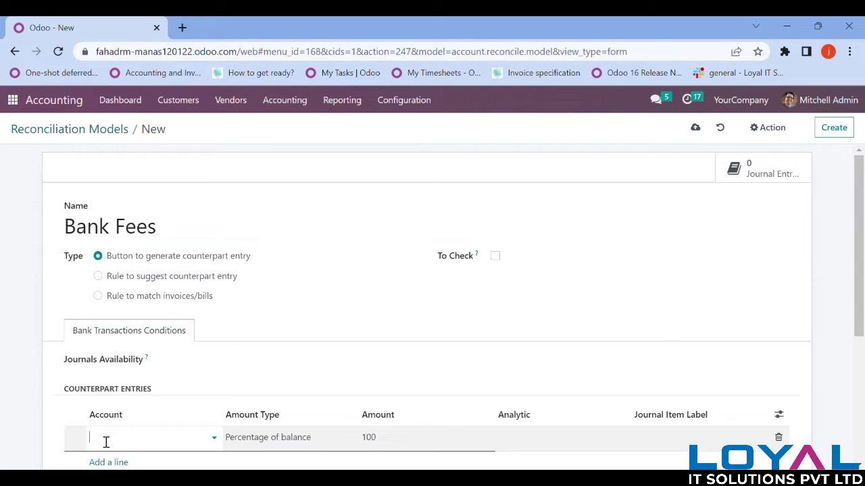
pyautogui.click(106, 437)
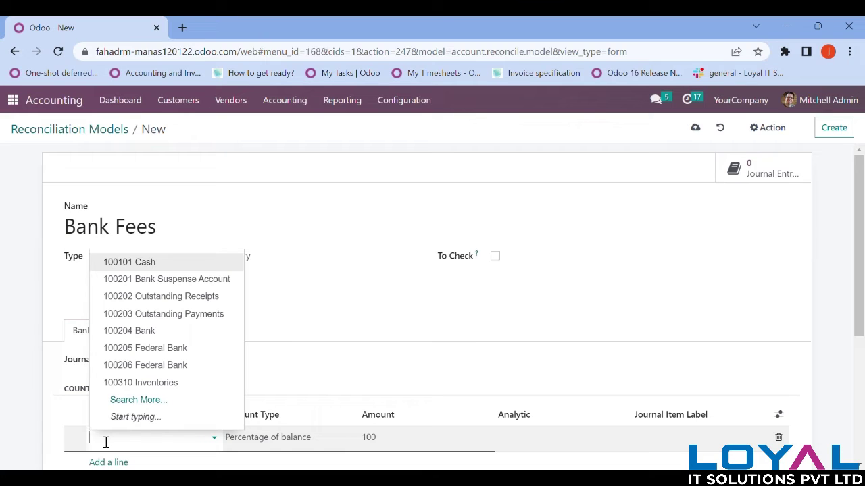
pyautogui.write('Bank')
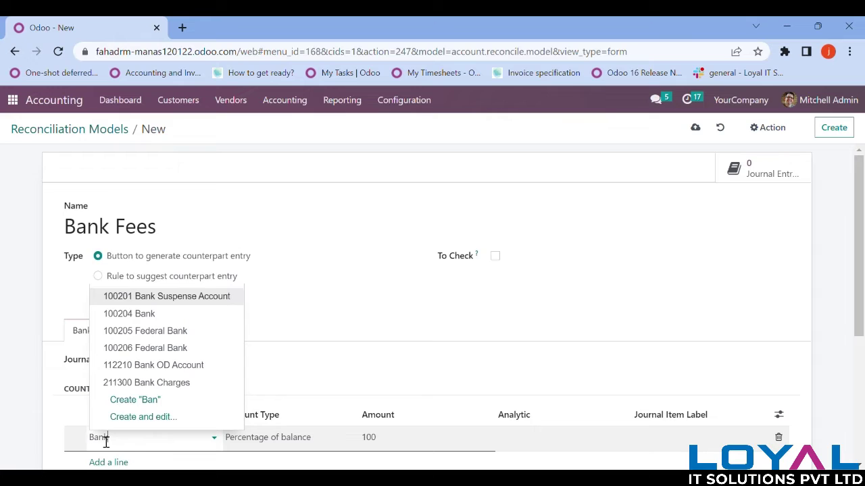
pyautogui.click(155, 383)
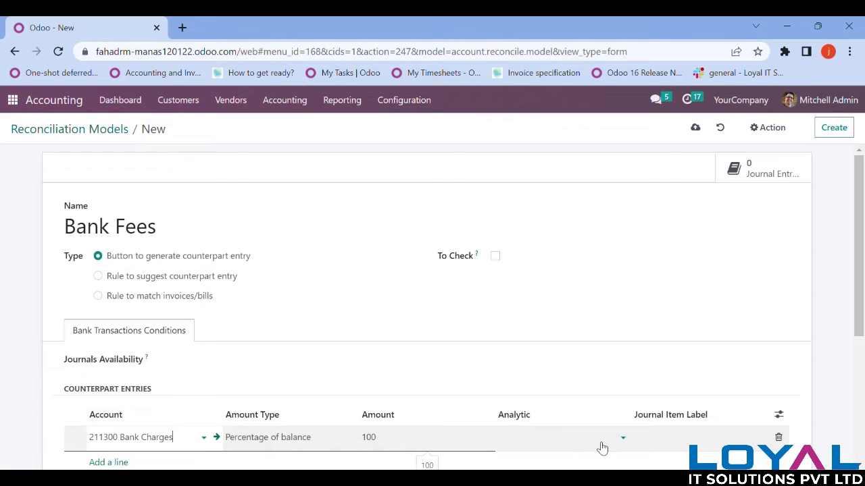
pyautogui.scroll(-1, 856, 300)
pyautogui.scroll(1, 857, 300)
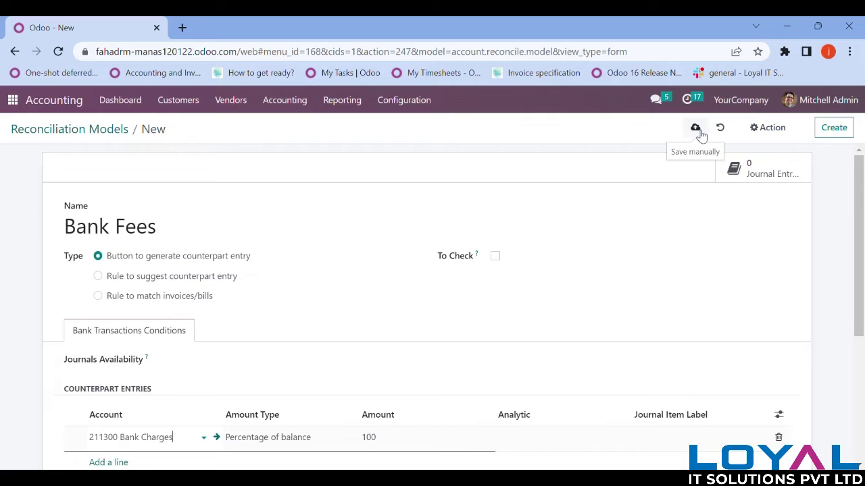
# Save the Bank Fees model and switch to the Customers > Invoices list.
pyautogui.click(700, 133)
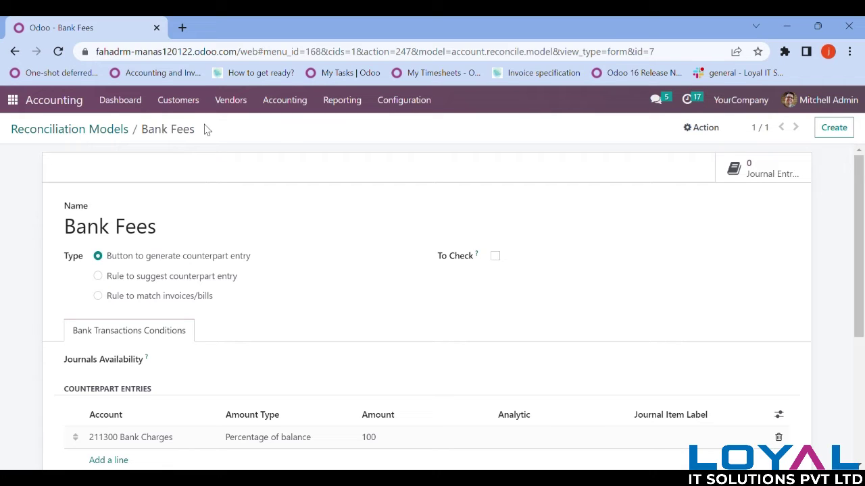
pyautogui.click(179, 101)
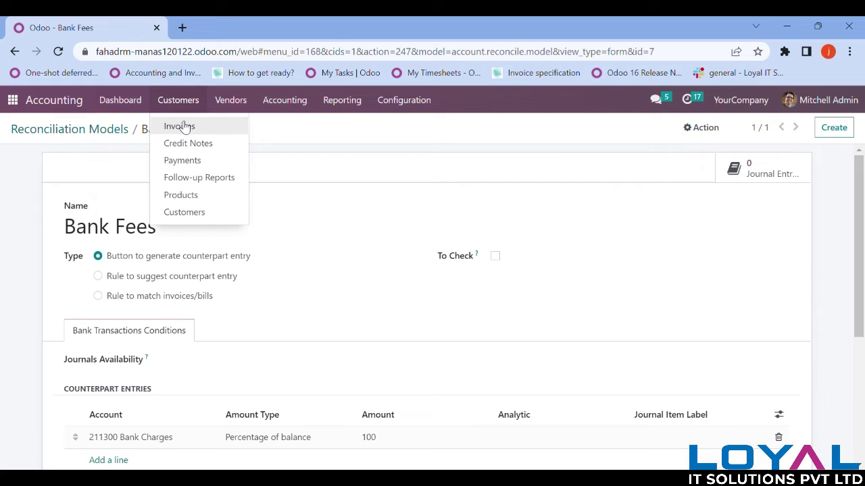
pyautogui.click(179, 127)
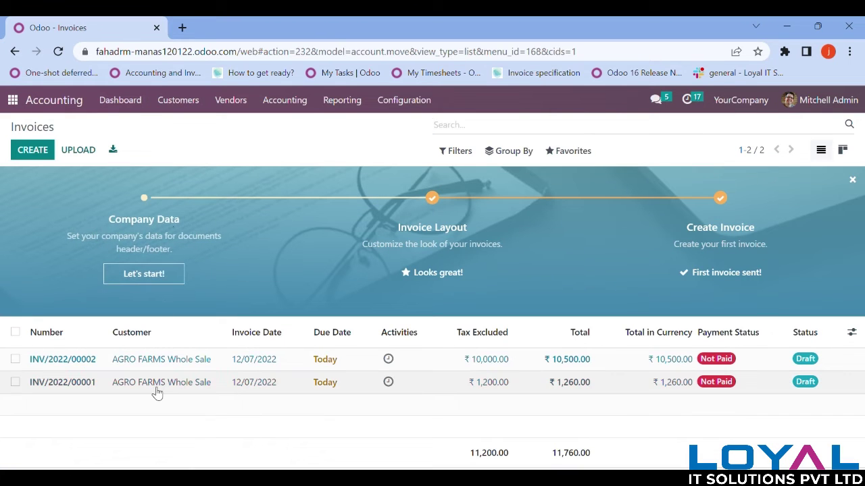
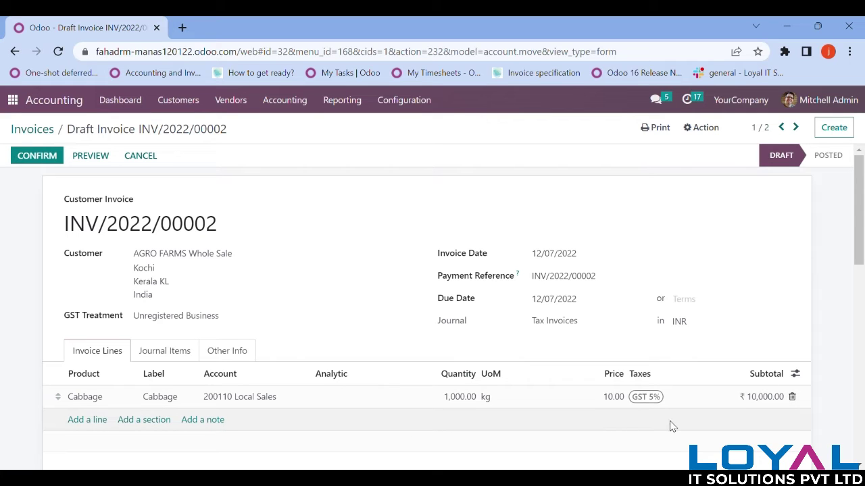
# Post invoice INV/2022/00002 and register its ₹10,500.00 payment into the Federal Bank journal.
pyautogui.moveTo(862, 249)
pyautogui.mouseDown()
pyautogui.moveTo(861, 344)
pyautogui.moveTo(861, 244)
pyautogui.mouseUp()
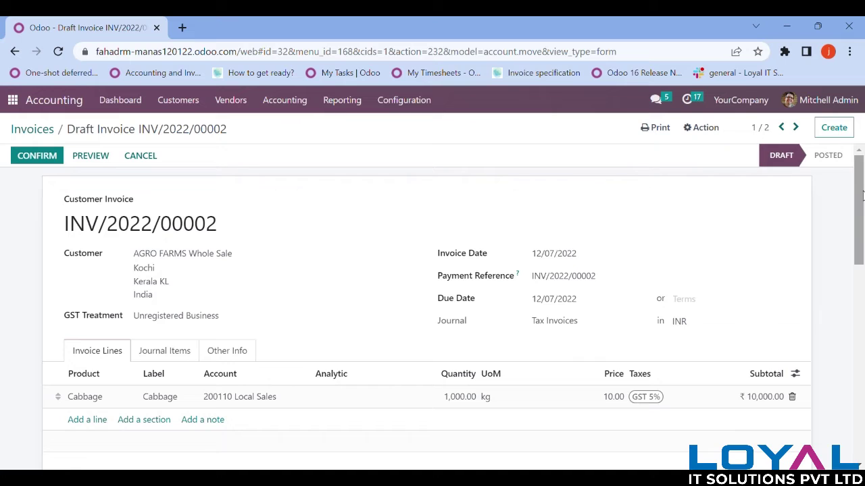
pyautogui.click(37, 156)
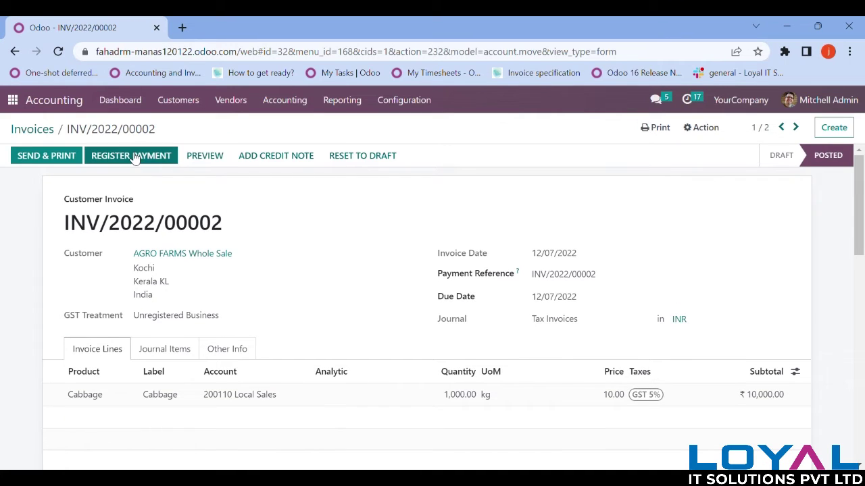
pyautogui.click(135, 157)
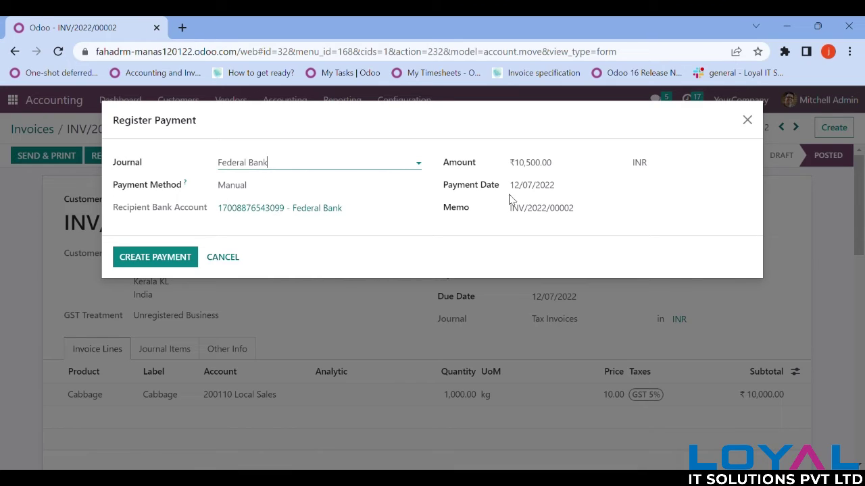
pyautogui.click(393, 170)
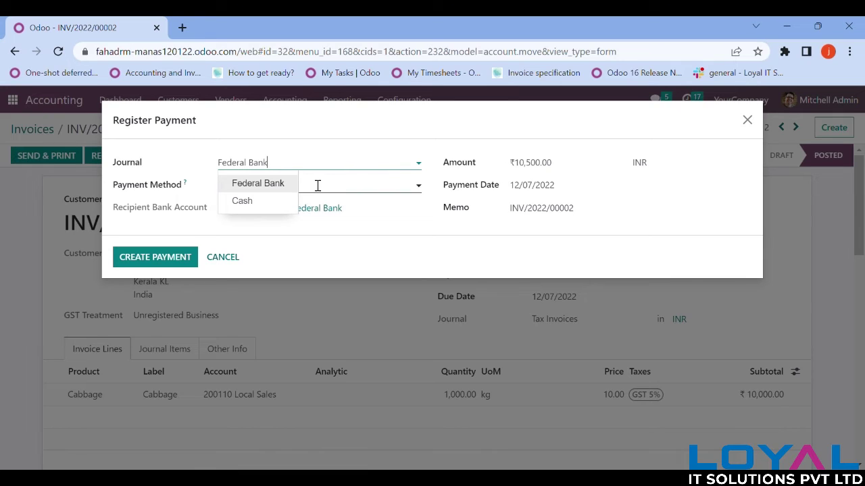
pyautogui.click(258, 192)
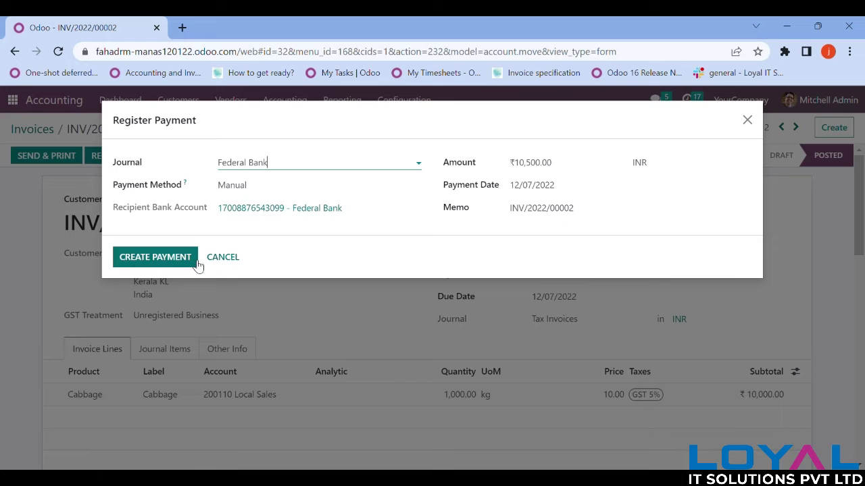
pyautogui.click(173, 264)
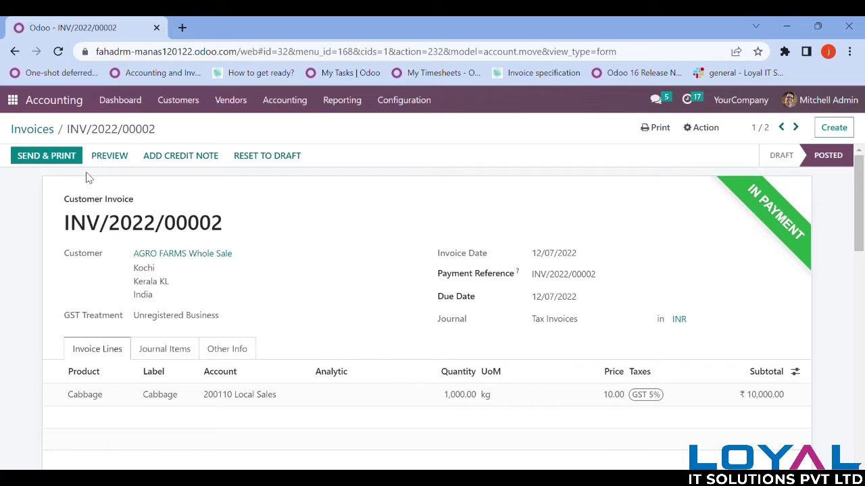
# Post invoice INV/2022/00001 and register its ₹1,260.00 payment into Federal Bank.
pyautogui.click(32, 129)
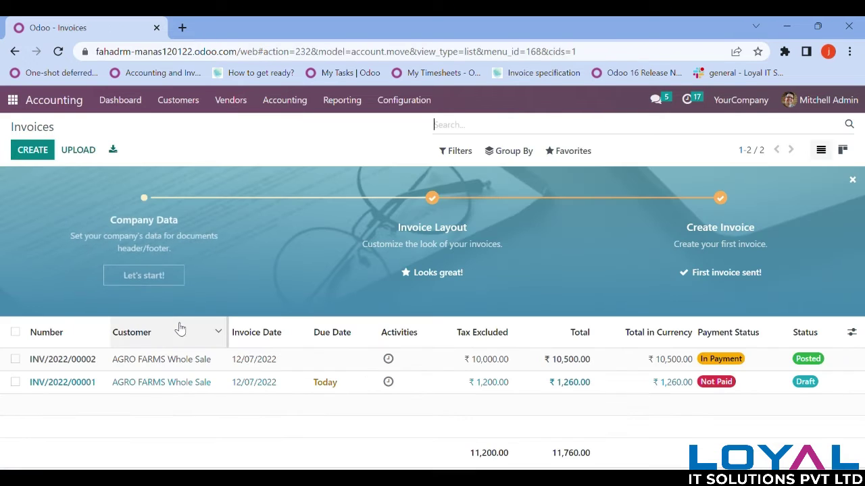
pyautogui.click(153, 383)
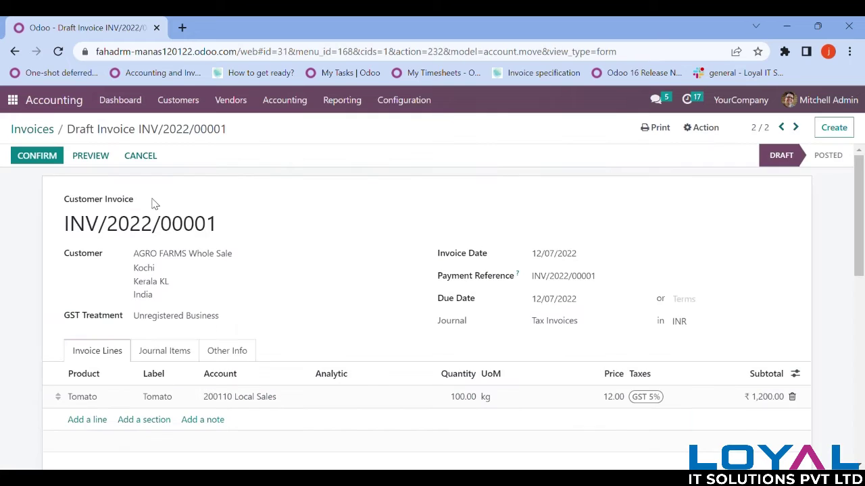
pyautogui.click(39, 157)
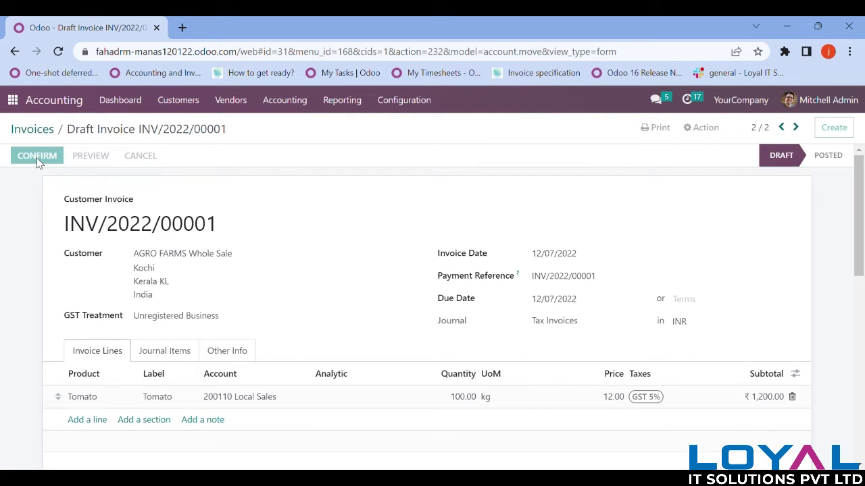
pyautogui.click(132, 158)
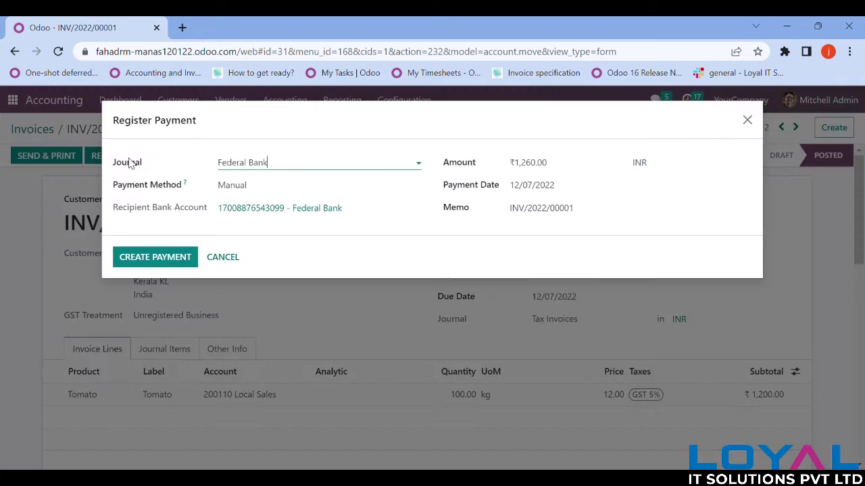
pyautogui.click(155, 260)
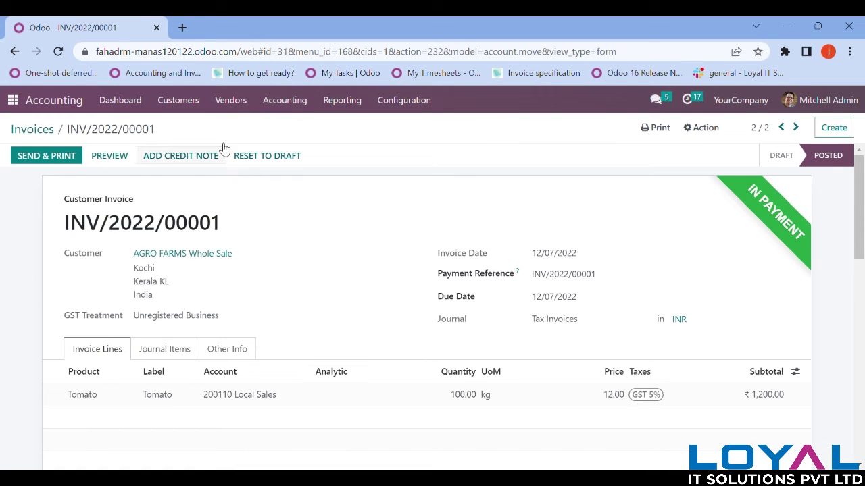
pyautogui.click(232, 105)
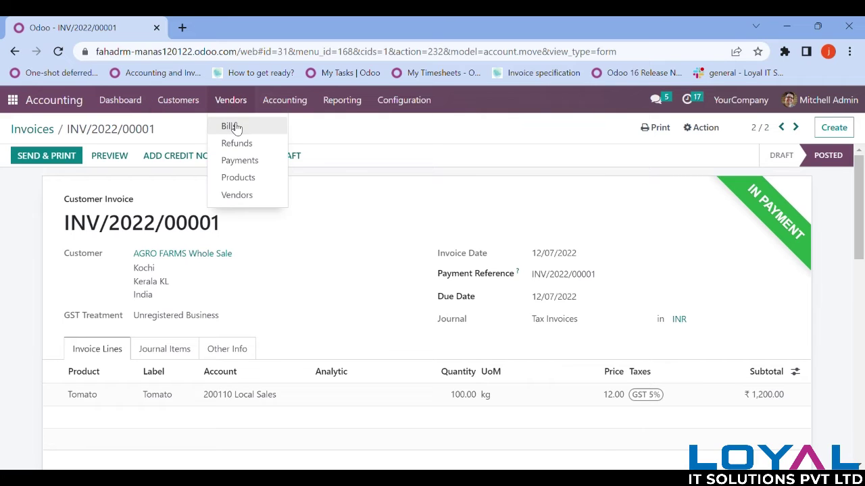
# Post vendor bill BILL/2022/12/0002 and pay its ₹9,187.50 from Federal Bank.
pyautogui.click(230, 126)
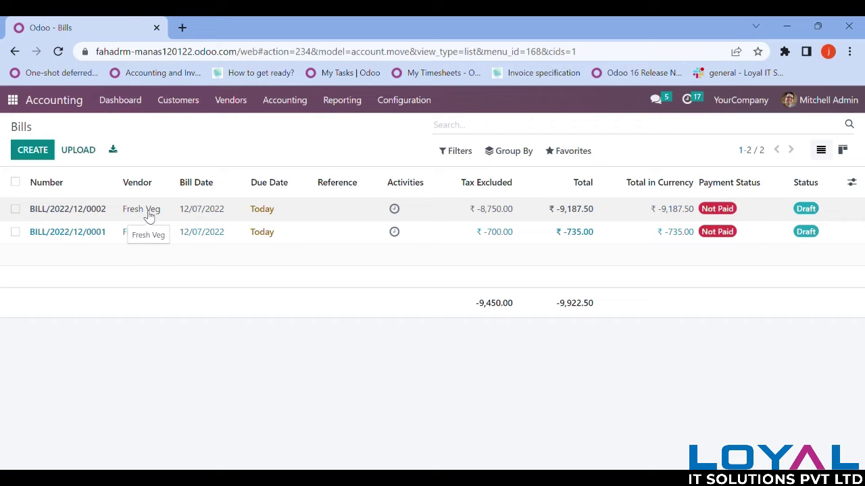
pyautogui.click(150, 216)
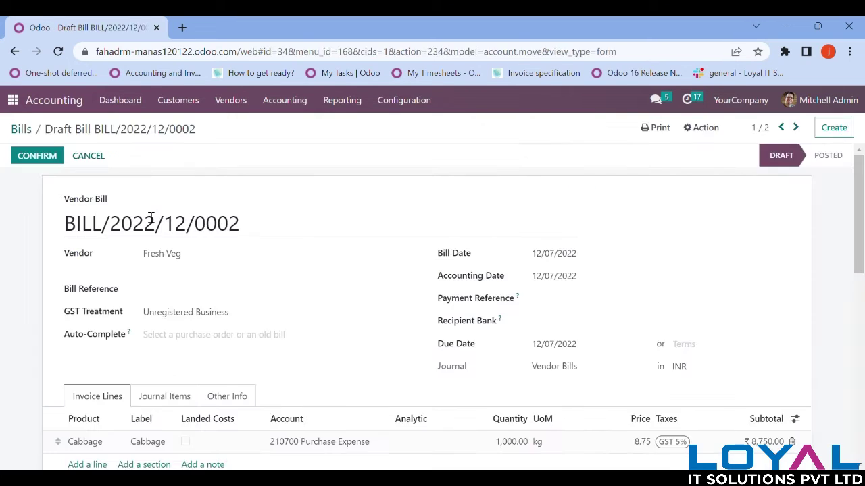
pyautogui.click(37, 156)
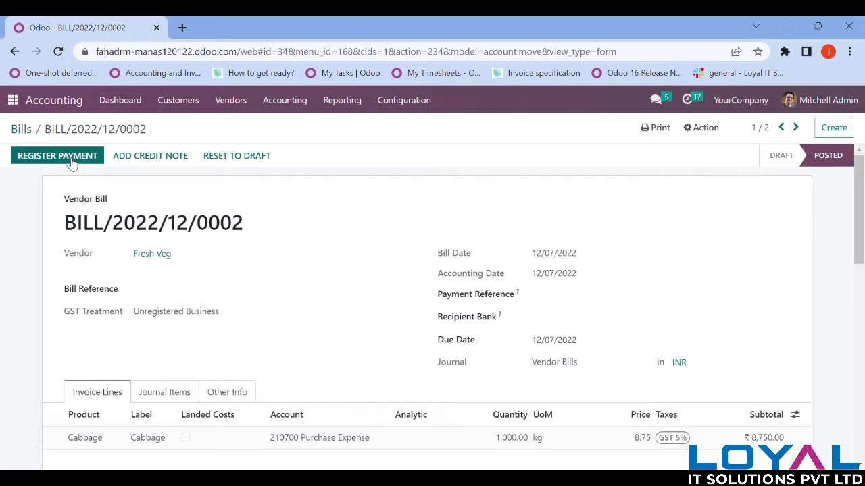
pyautogui.click(69, 159)
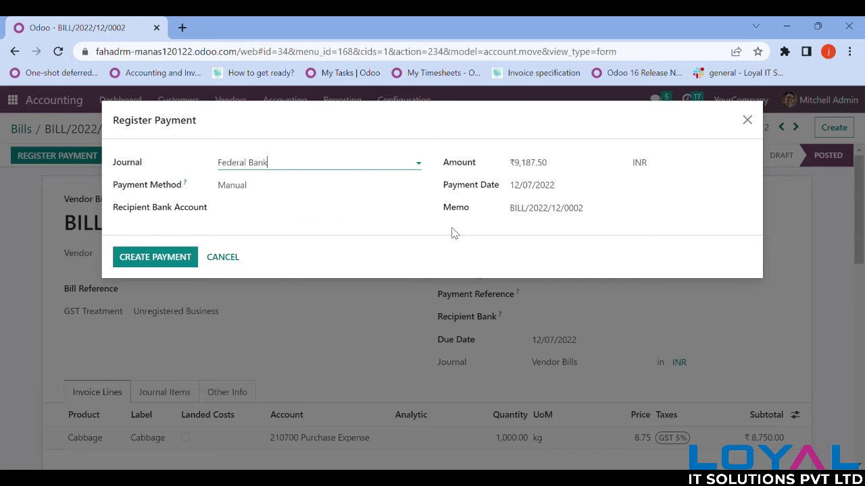
pyautogui.click(156, 265)
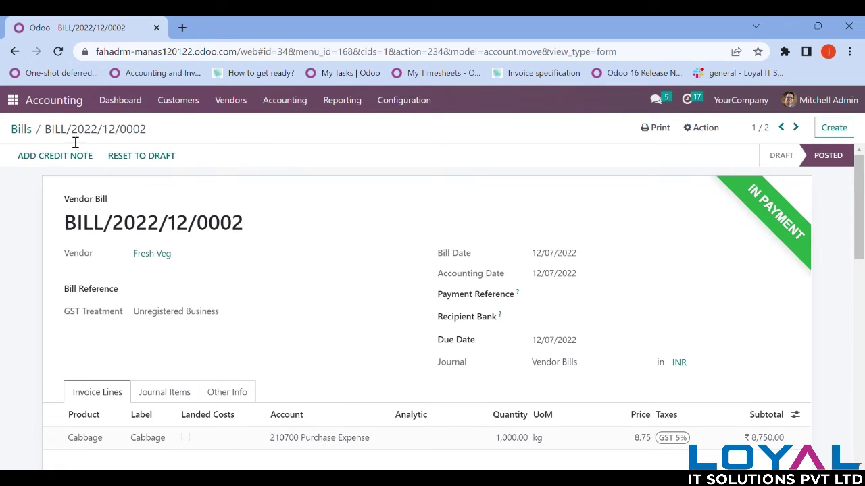
pyautogui.click(21, 131)
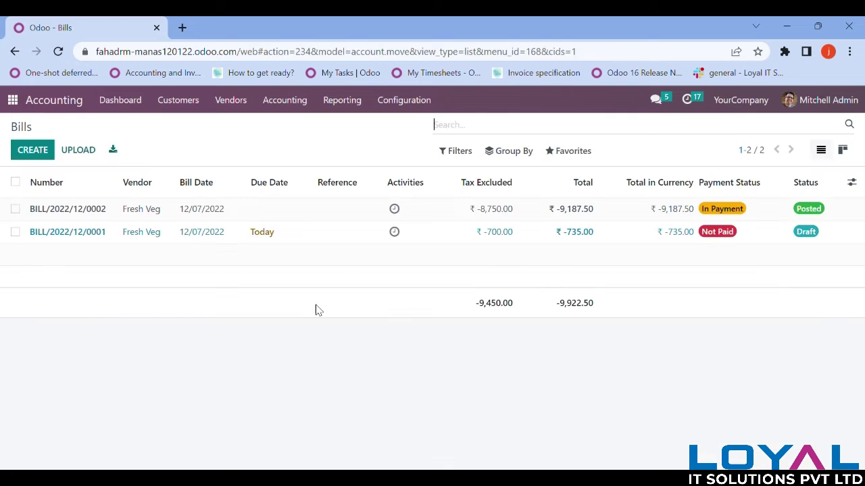
# Post vendor bill BILL/2022/12/0001 for 100 kg Tomato and pay its ₹735.00 from Federal Bank.
pyautogui.click(194, 216)
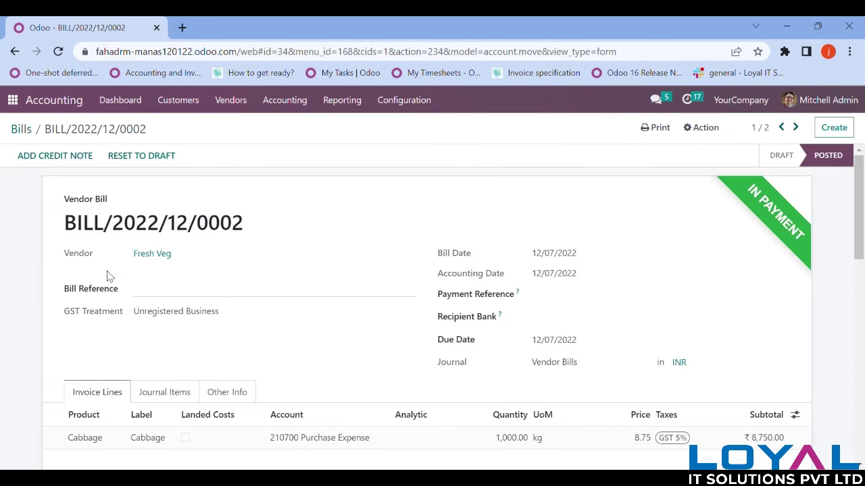
pyautogui.click(25, 134)
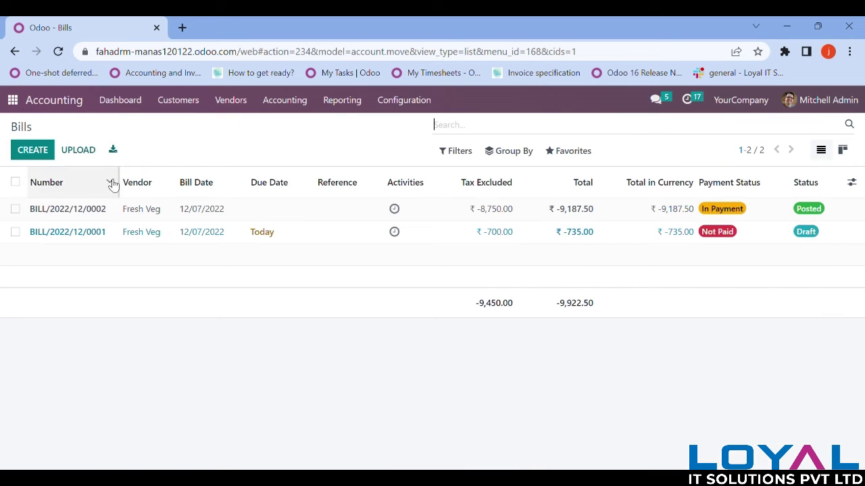
pyautogui.click(149, 231)
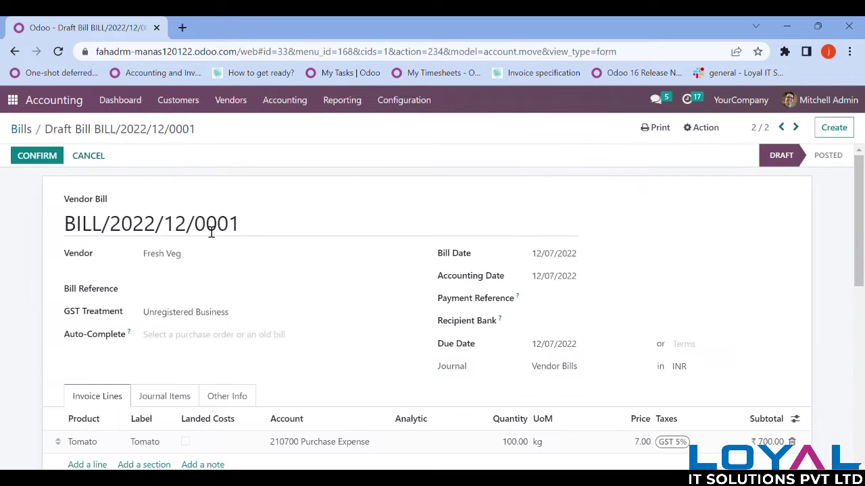
pyautogui.click(47, 162)
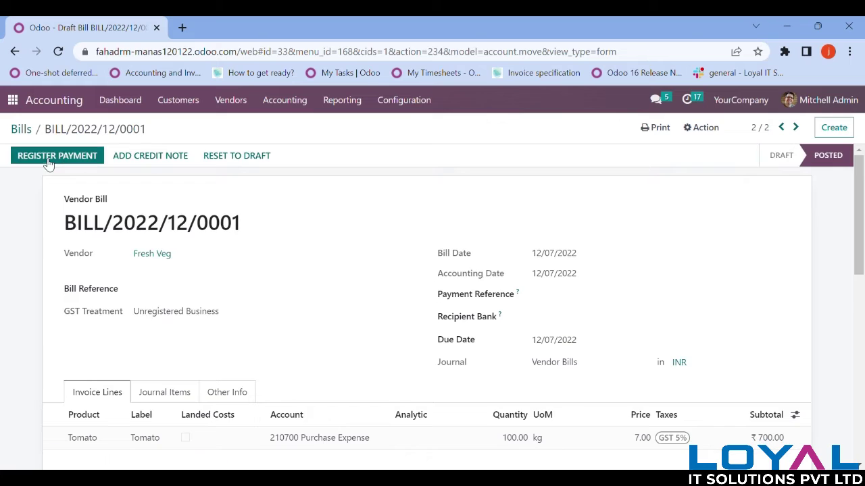
pyautogui.click(73, 154)
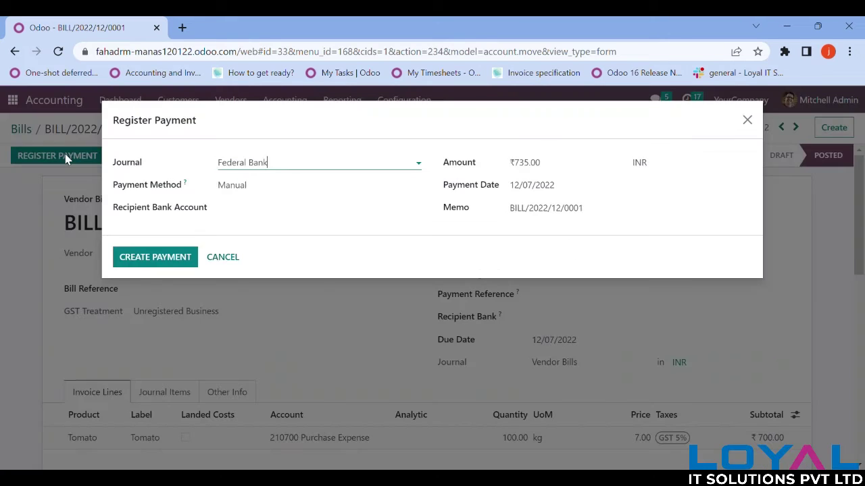
pyautogui.click(171, 265)
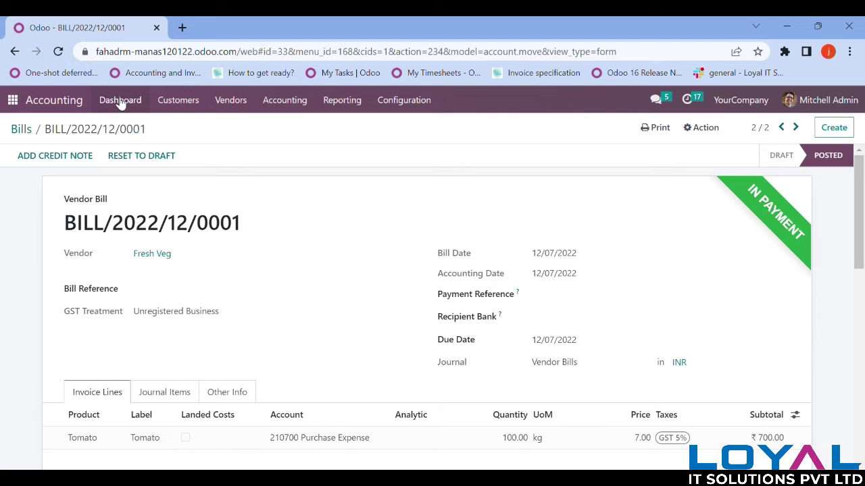
# Open Federal Bank's Operations view from the Dashboard and start a new bank transaction.
pyautogui.click(121, 100)
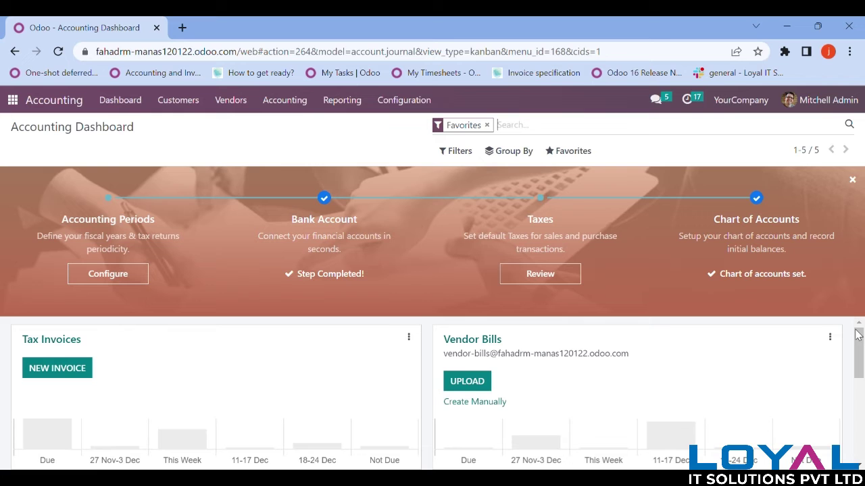
pyautogui.moveTo(858, 343); pyautogui.dragTo(859, 390)
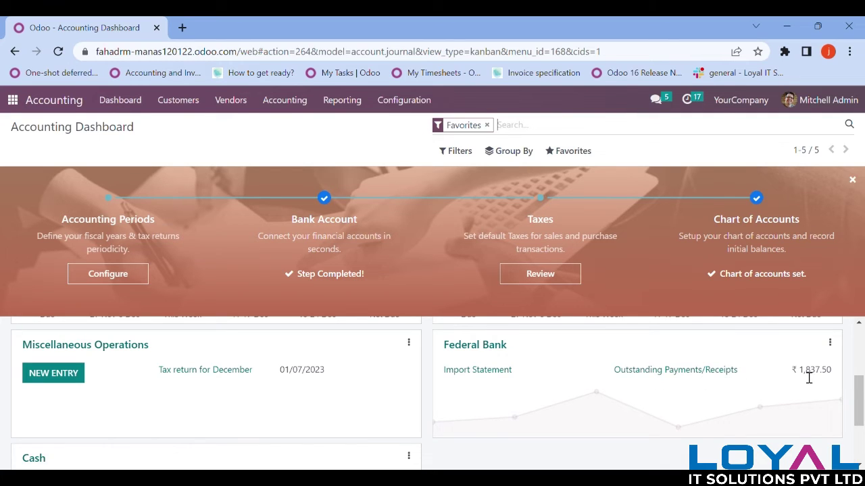
pyautogui.click(830, 343)
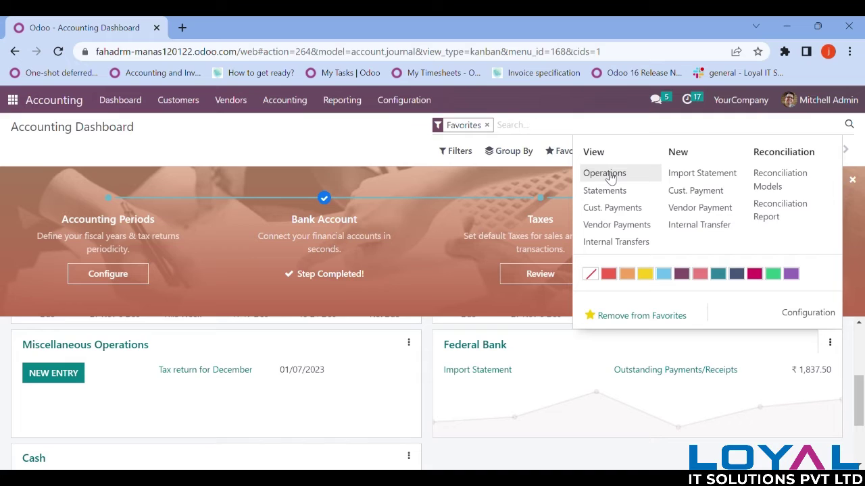
pyautogui.click(608, 174)
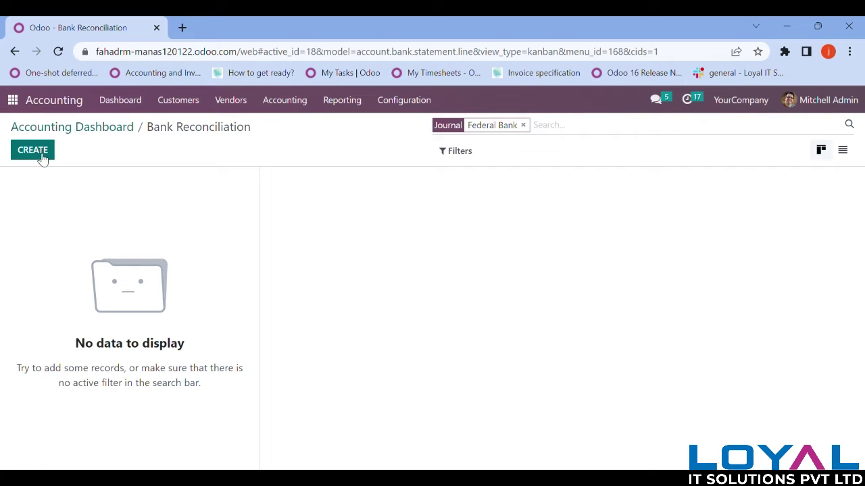
pyautogui.click(32, 150)
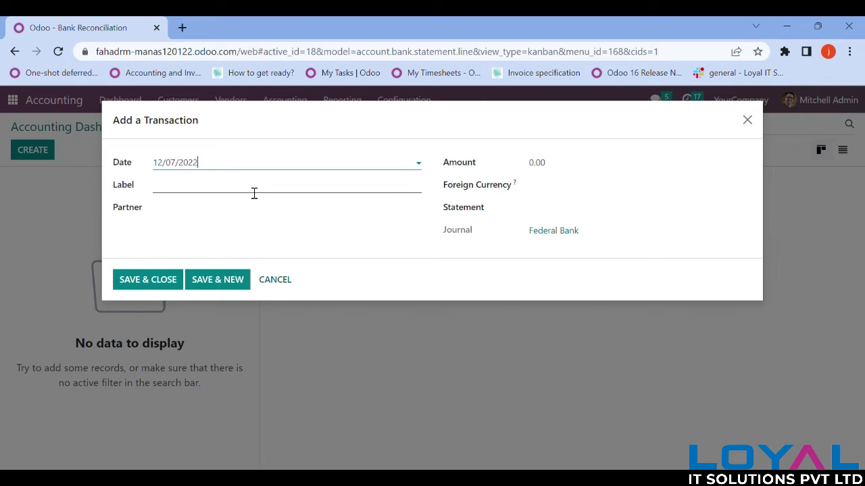
# Open the customer invoices list in a second browser tab for reference.
pyautogui.click(184, 190)
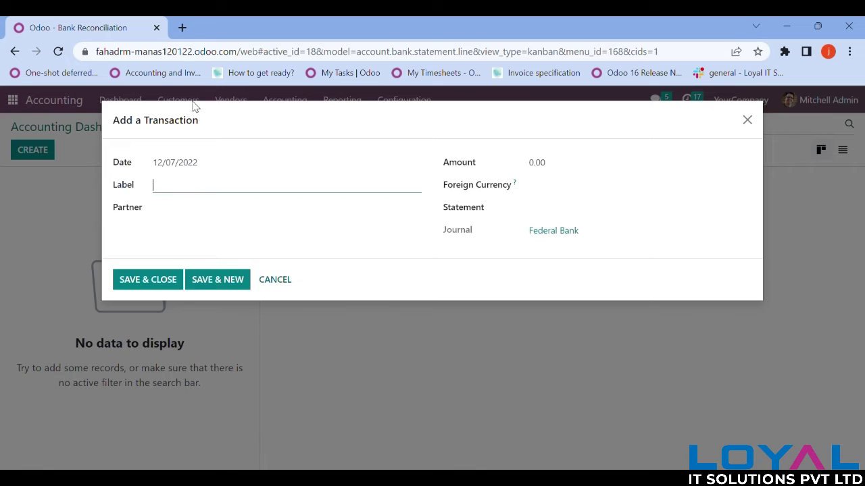
pyautogui.click(177, 54)
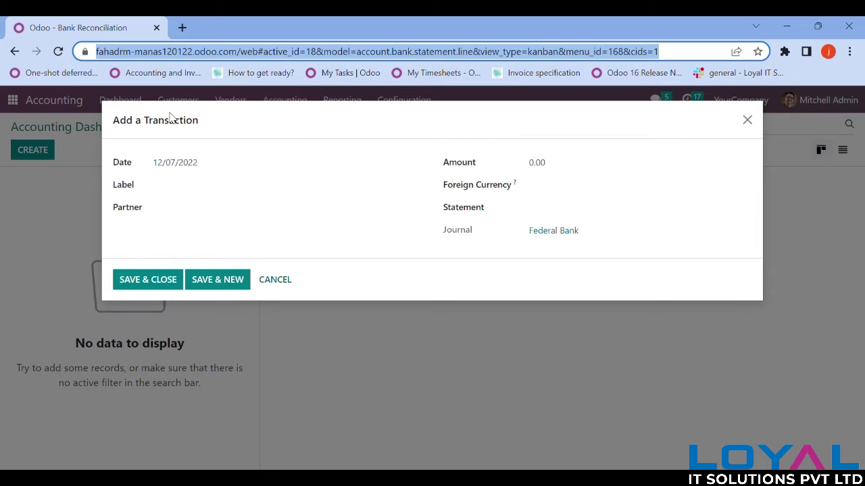
pyautogui.hotkey('alt', 'Return')
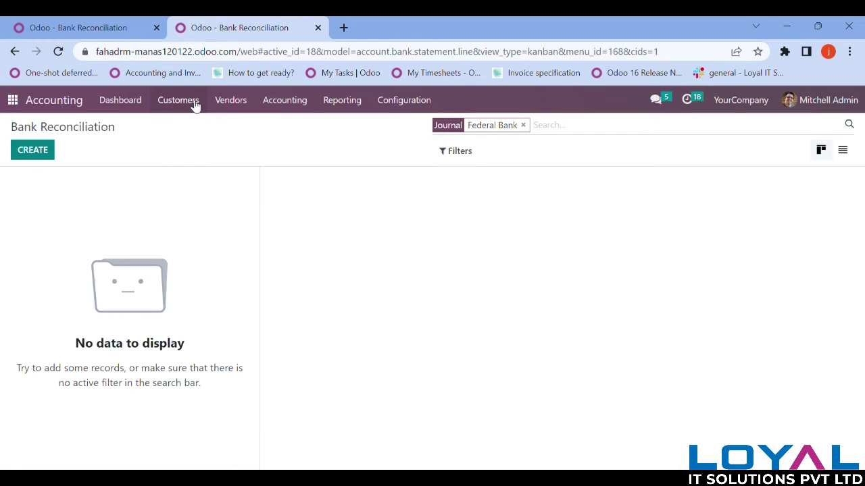
pyautogui.click(194, 105)
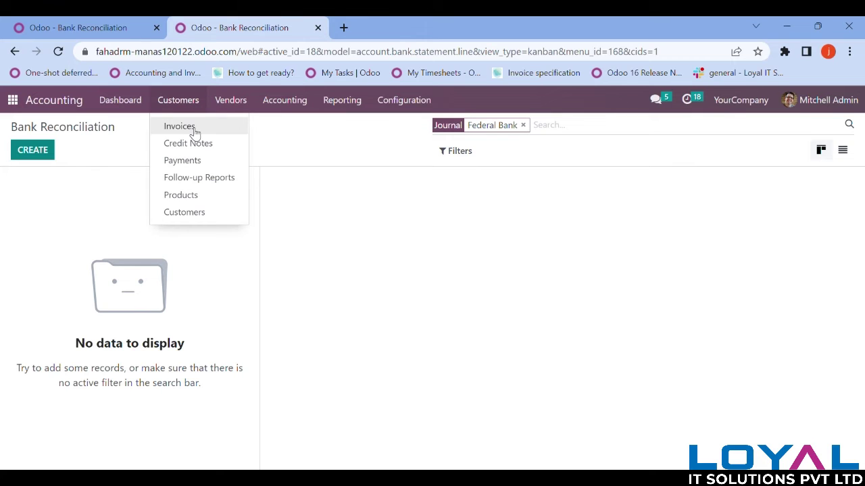
pyautogui.click(194, 132)
pyautogui.click(101, 22)
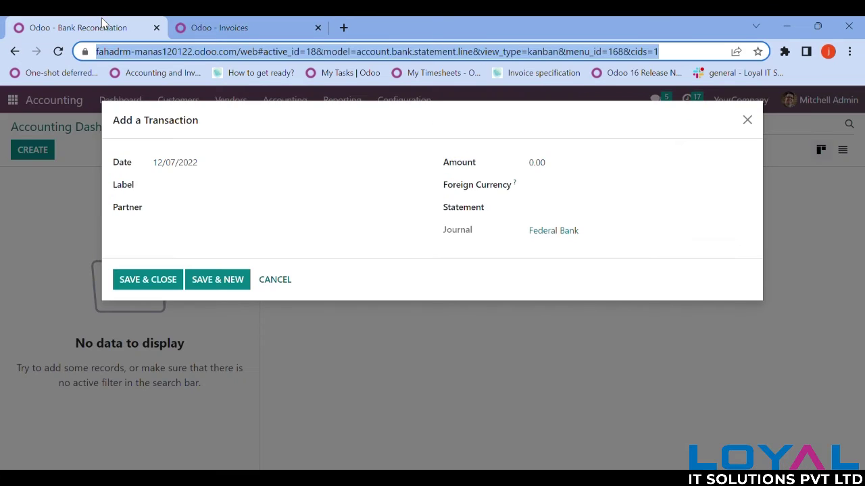
# Label the transaction 'Receipt' and set its partner to AGRO FARMS Whole Sale.
pyautogui.click(175, 193)
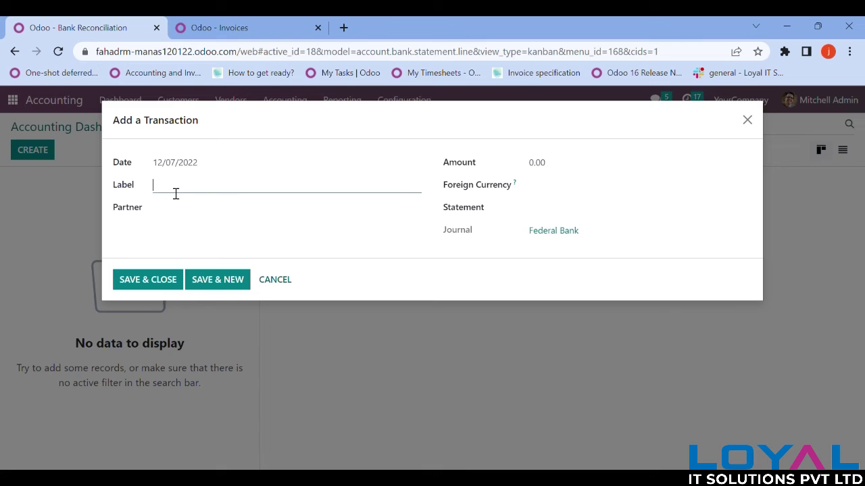
pyautogui.write('Receipt')
pyautogui.click(180, 214)
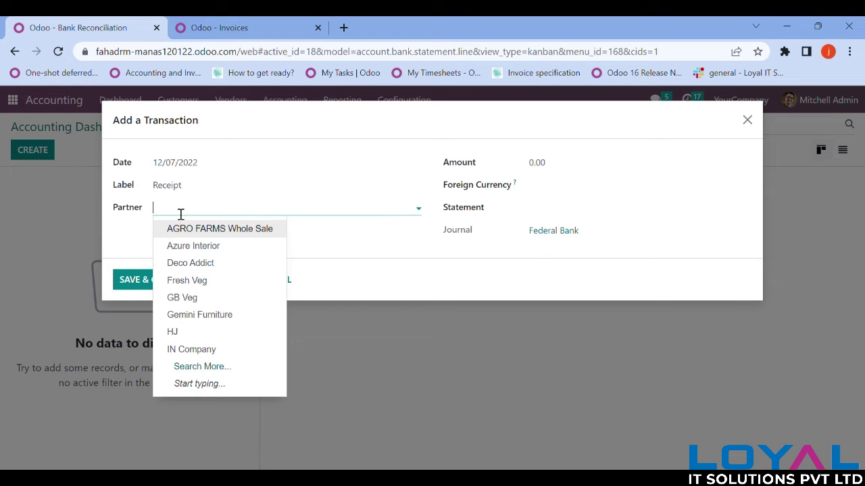
pyautogui.click(215, 28)
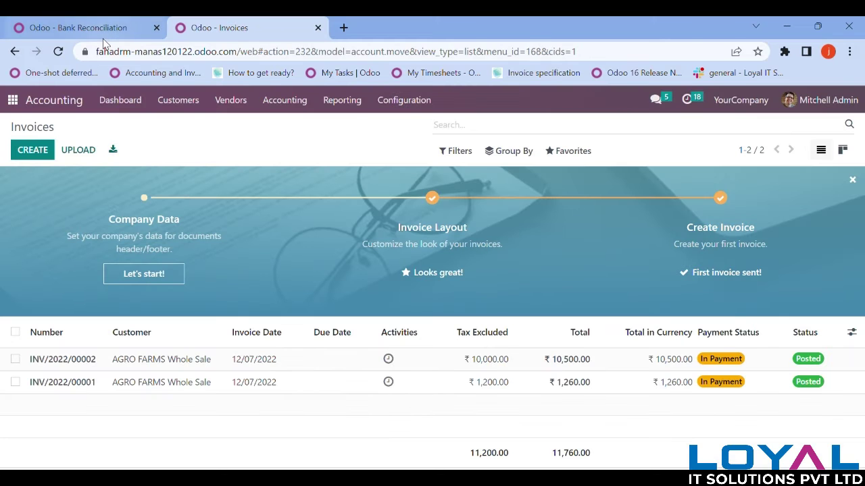
pyautogui.click(104, 37)
pyautogui.click(179, 213)
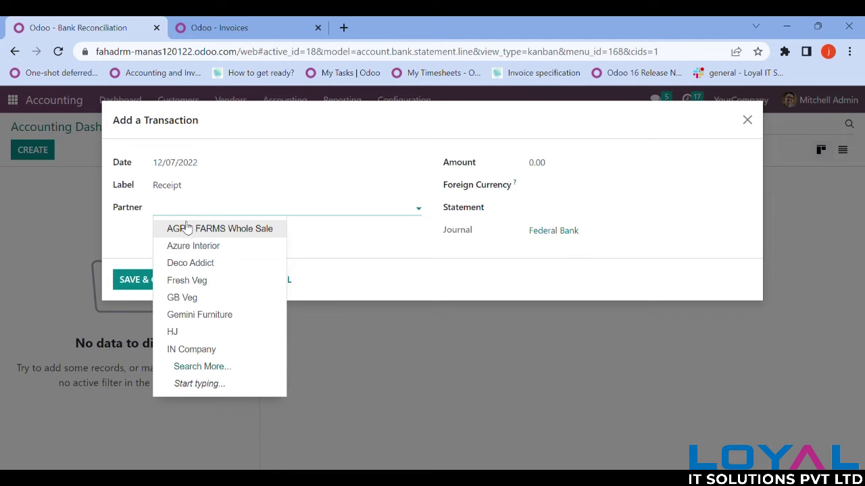
pyautogui.click(186, 229)
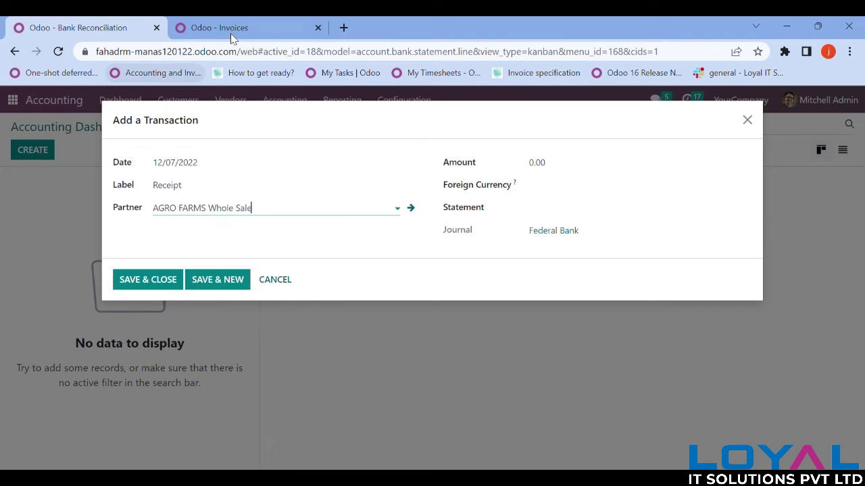
pyautogui.click(231, 34)
pyautogui.click(100, 20)
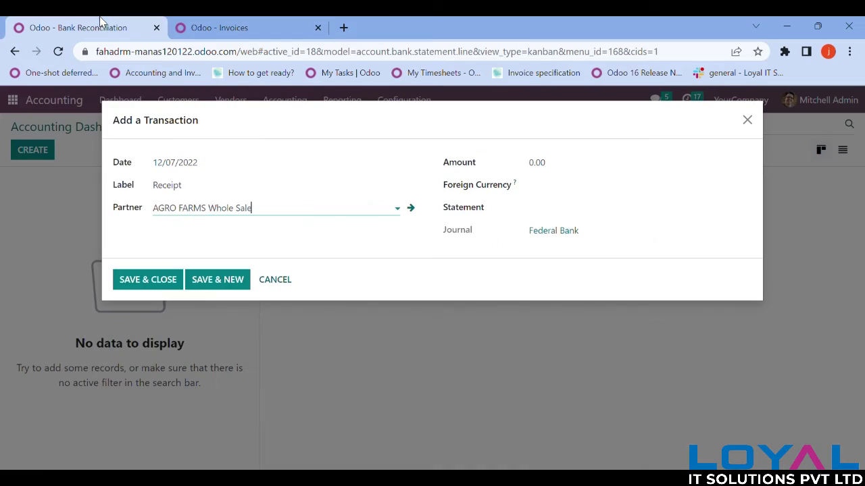
# Set the amount to 10500 with no foreign currency, then save and start a new transaction.
pyautogui.click(538, 170)
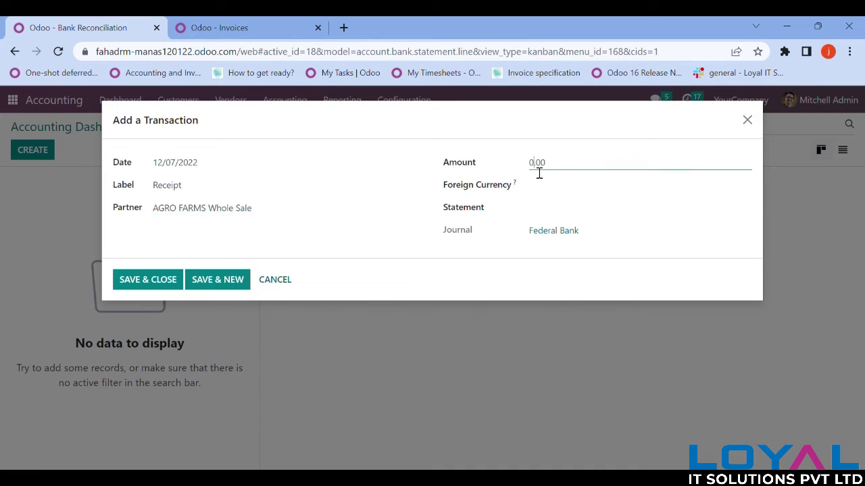
pyautogui.press('BackSpace')
pyautogui.write('10500')
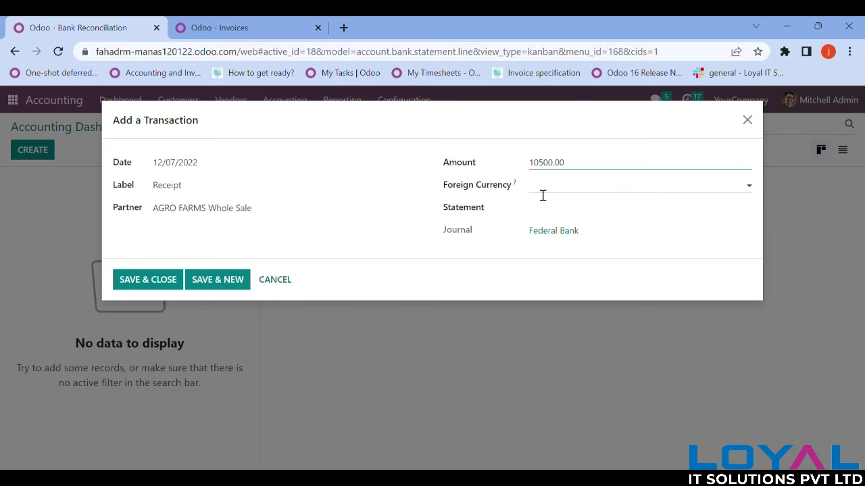
pyautogui.click(548, 193)
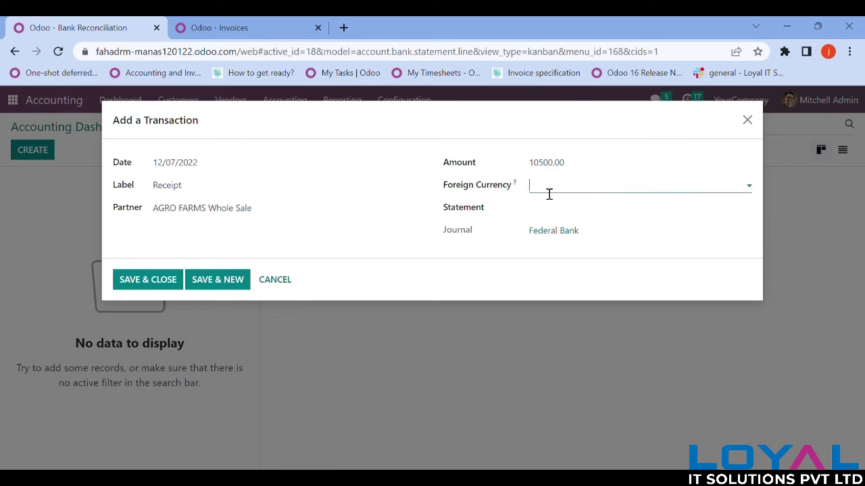
pyautogui.click(550, 222)
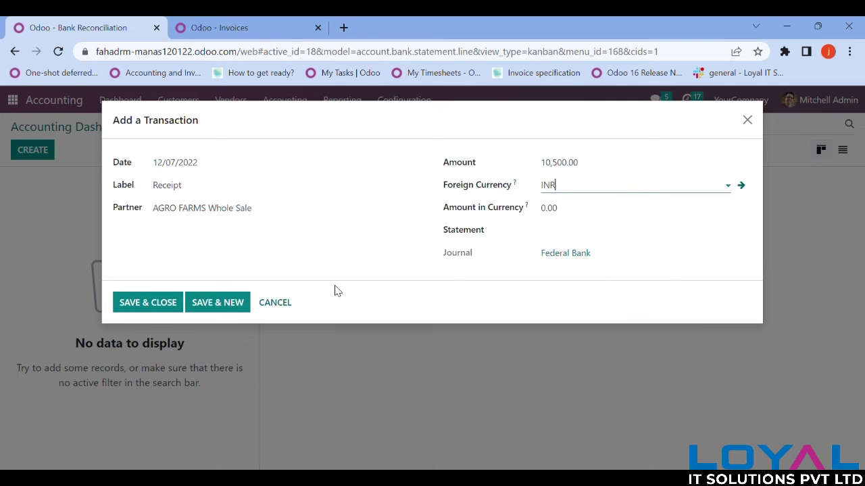
pyautogui.click(218, 305)
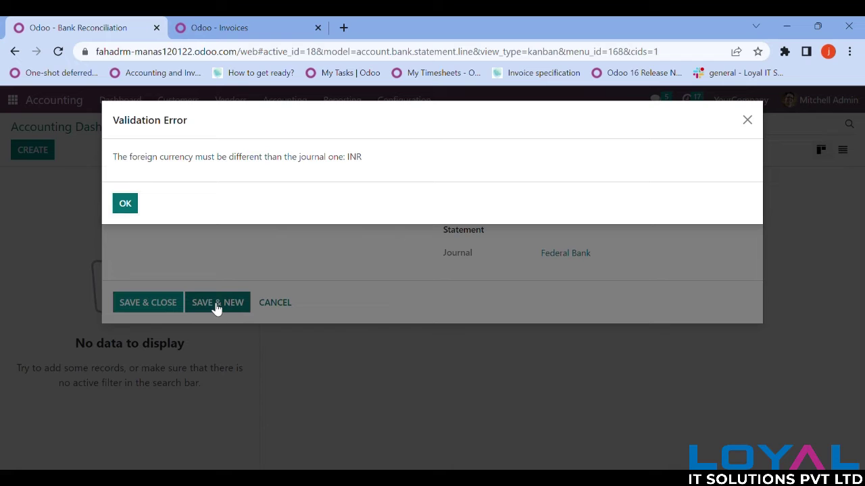
pyautogui.click(125, 205)
pyautogui.click(566, 194)
pyautogui.press('BackSpace')
pyautogui.press('BackSpace')
pyautogui.press('BackSpace')
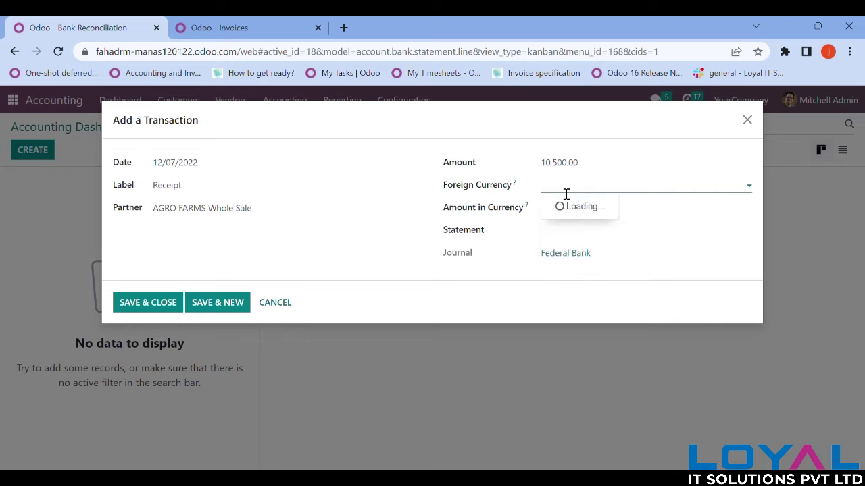
pyautogui.click(523, 257)
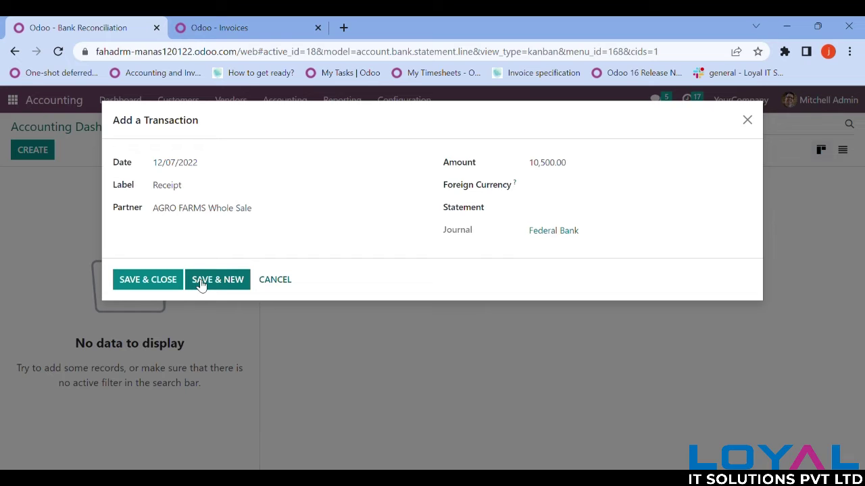
pyautogui.click(200, 282)
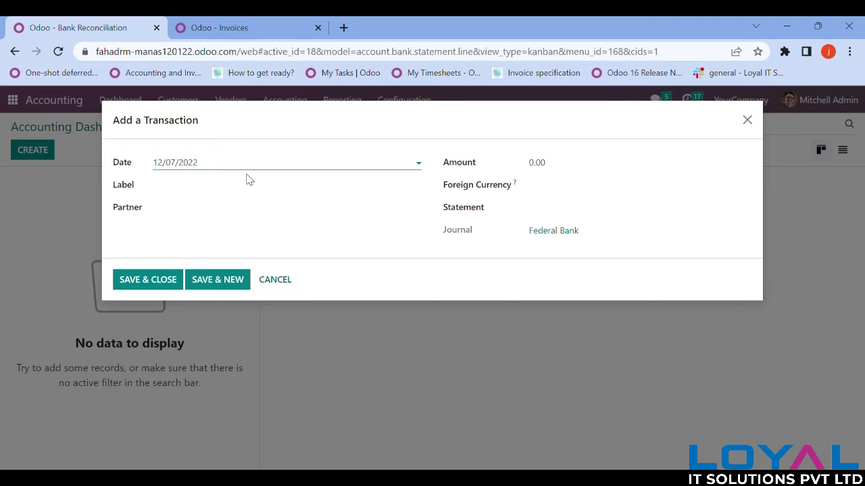
# Save a 'Receipt' from AGRO FARMS Whole Sale for 12,600.00 and start a new transaction.
pyautogui.click(206, 189)
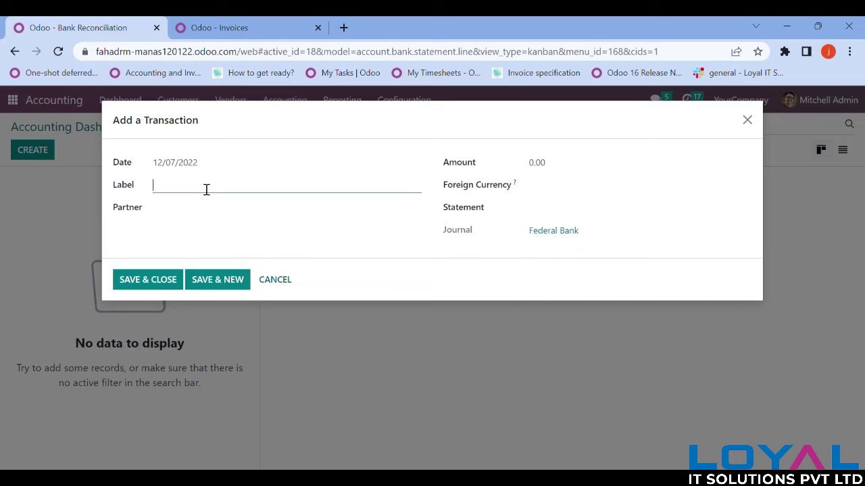
pyautogui.write('Receipt')
pyautogui.click(197, 210)
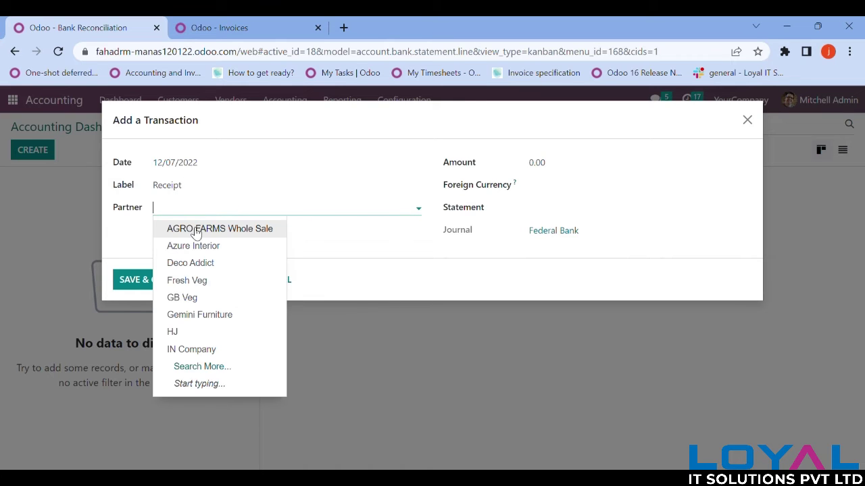
pyautogui.click(273, 229)
pyautogui.click(238, 26)
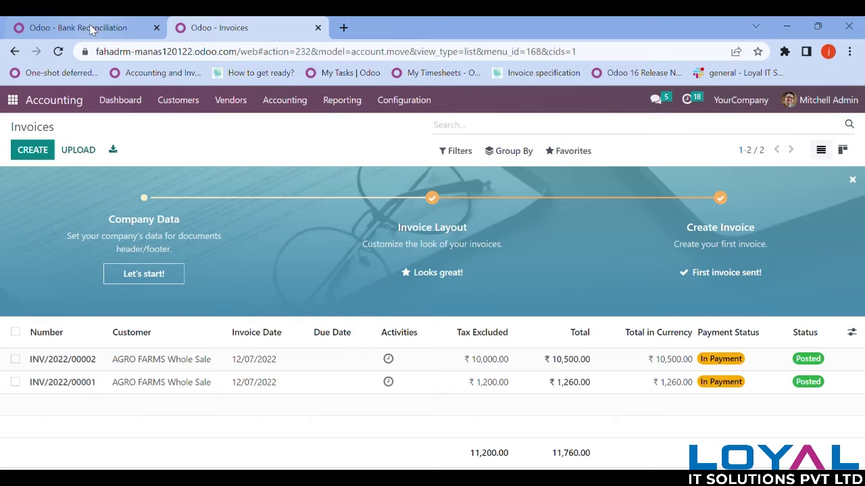
pyautogui.click(91, 30)
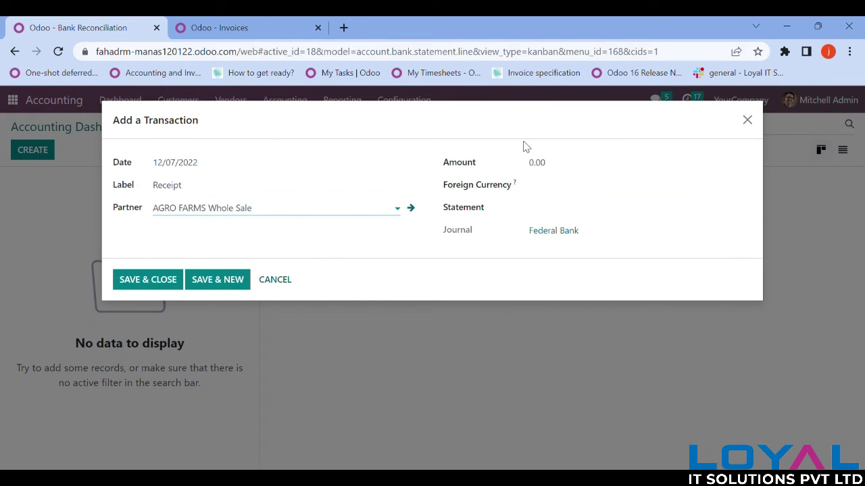
pyautogui.click(536, 171)
pyautogui.write('1260')
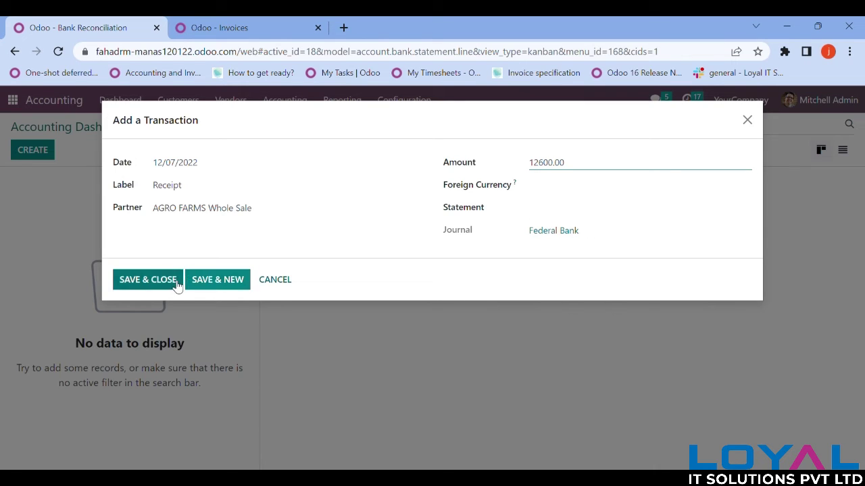
pyautogui.click(225, 280)
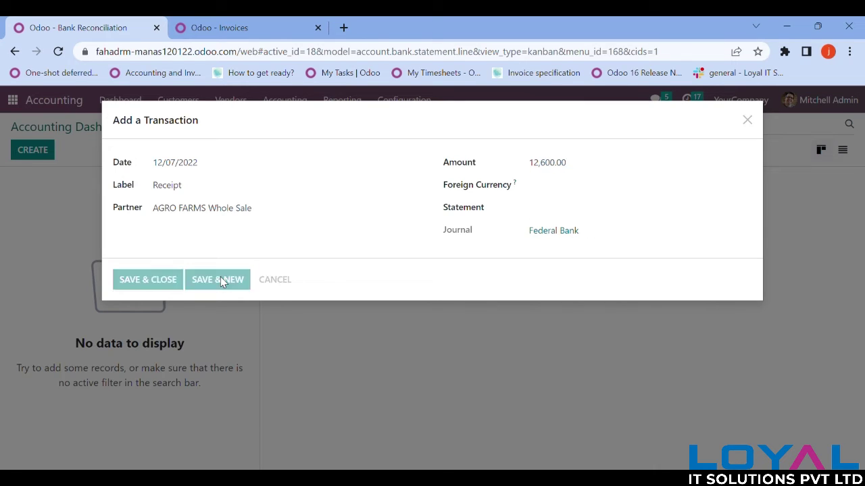
pyautogui.click(228, 27)
# Label the new transaction 'Payment' and set its partner to Fresh Veg.
pyautogui.click(235, 100)
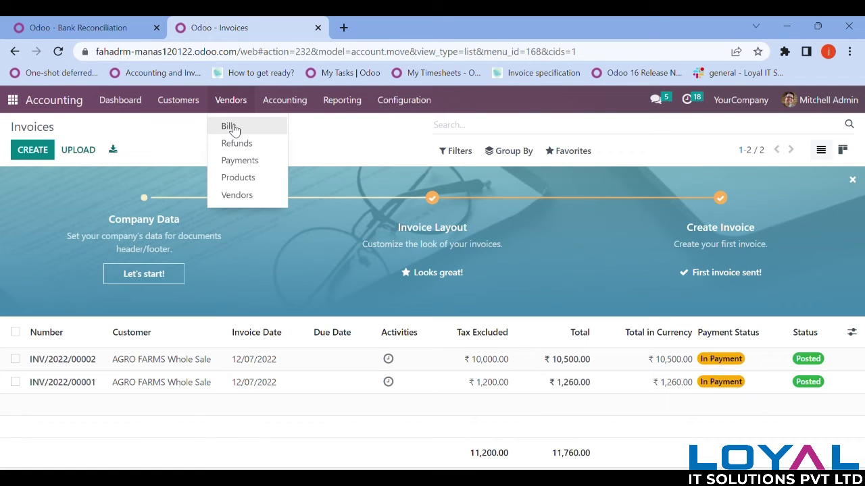
pyautogui.click(232, 127)
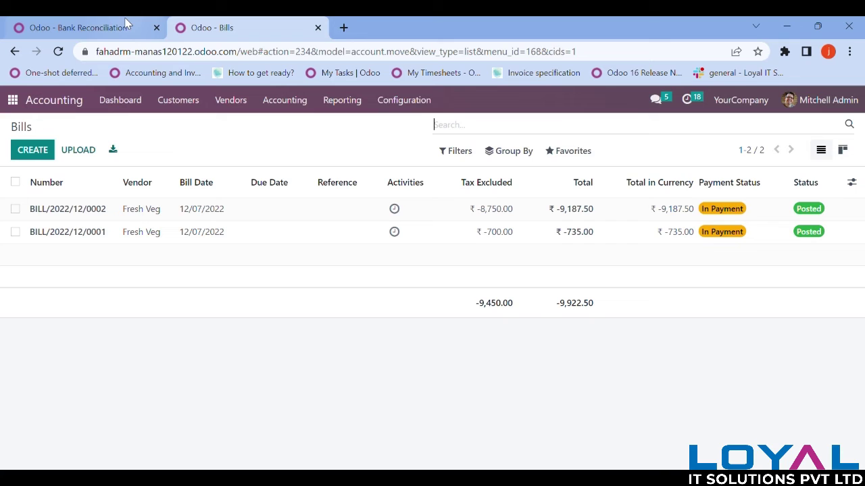
pyautogui.click(127, 24)
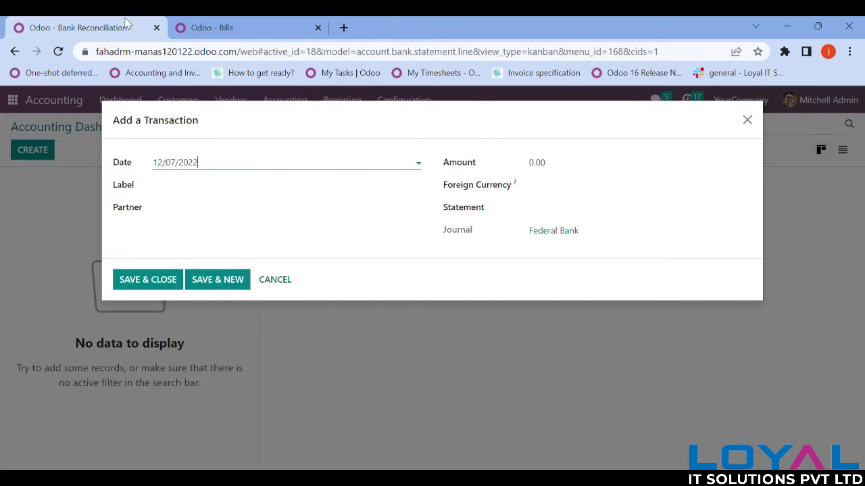
pyautogui.click(177, 190)
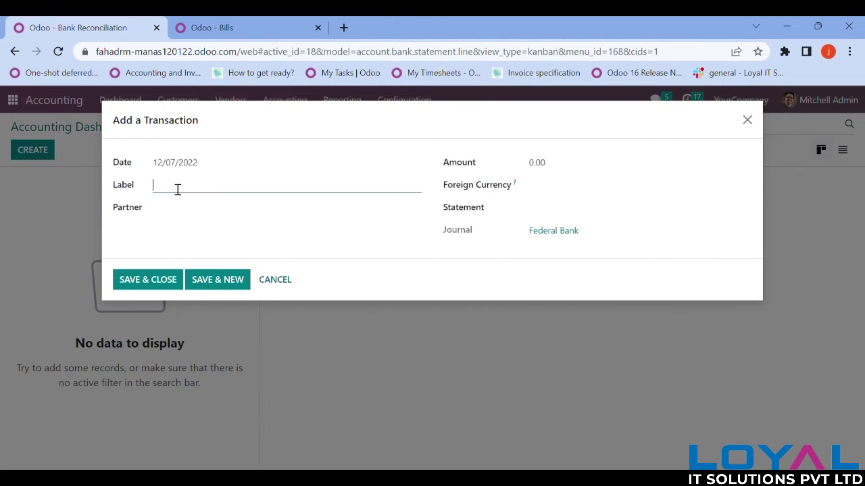
pyautogui.write('Payment')
pyautogui.click(177, 208)
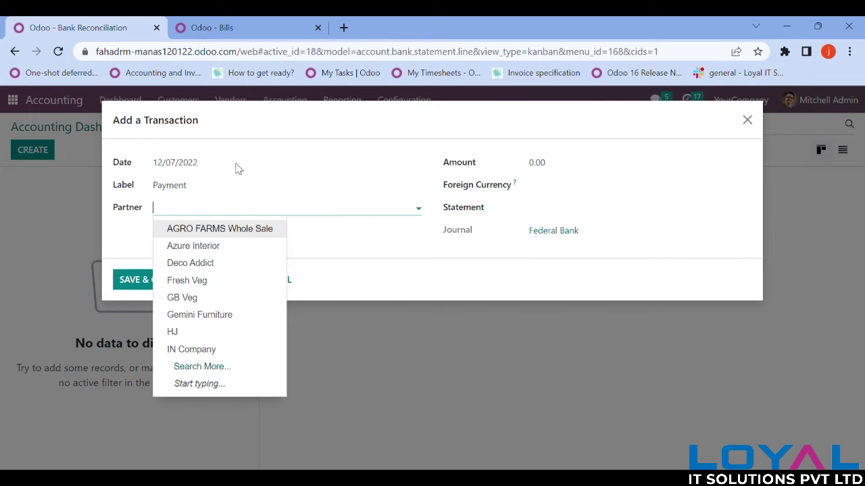
pyautogui.click(224, 27)
pyautogui.click(128, 32)
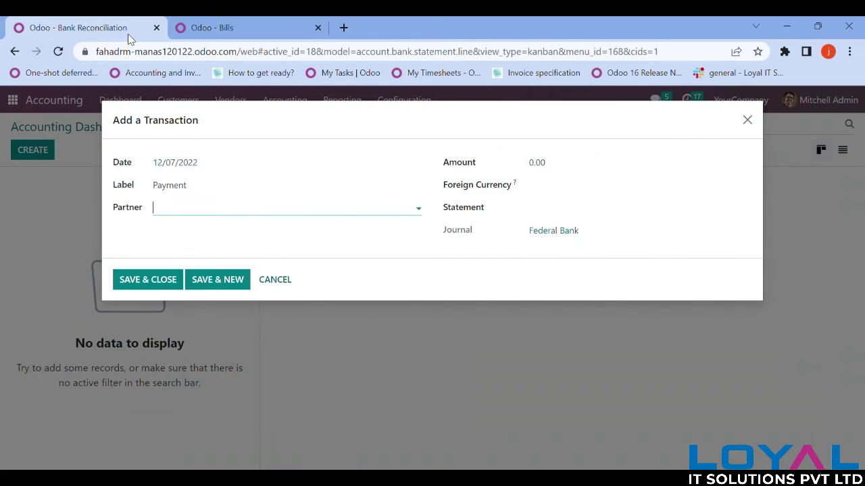
pyautogui.write('Fres')
pyautogui.click(195, 228)
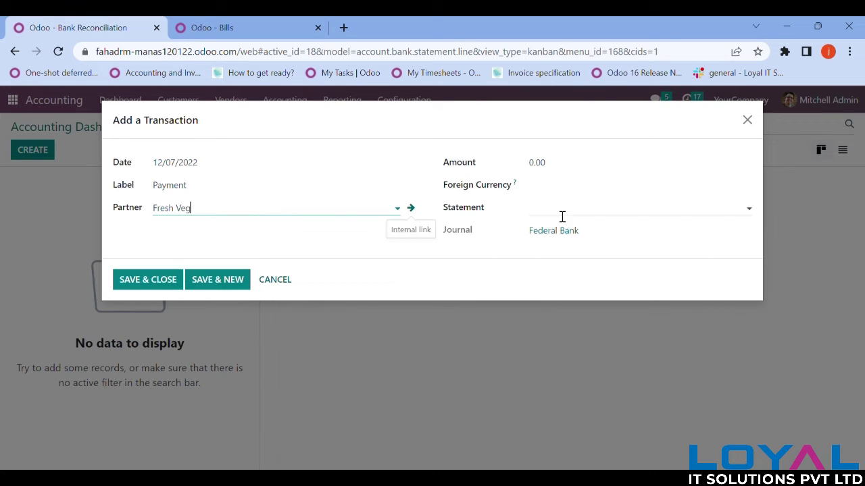
# Enter amount -9187.50 and save the payment, starting a new transaction.
pyautogui.click(234, 28)
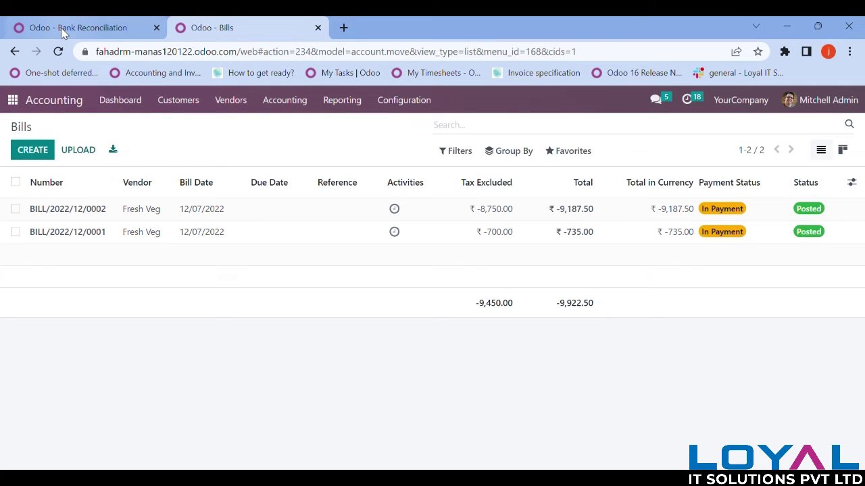
pyautogui.click(62, 30)
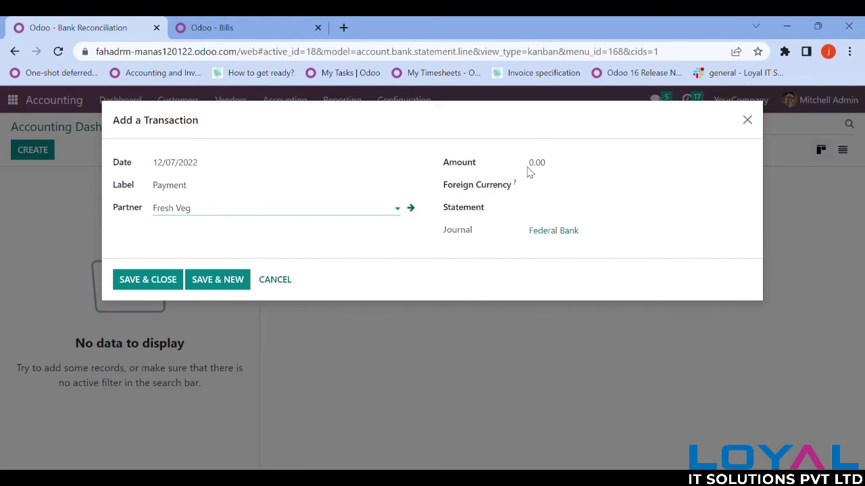
pyautogui.click(537, 172)
pyautogui.doubleClick(537, 171)
pyautogui.write('-9187.50')
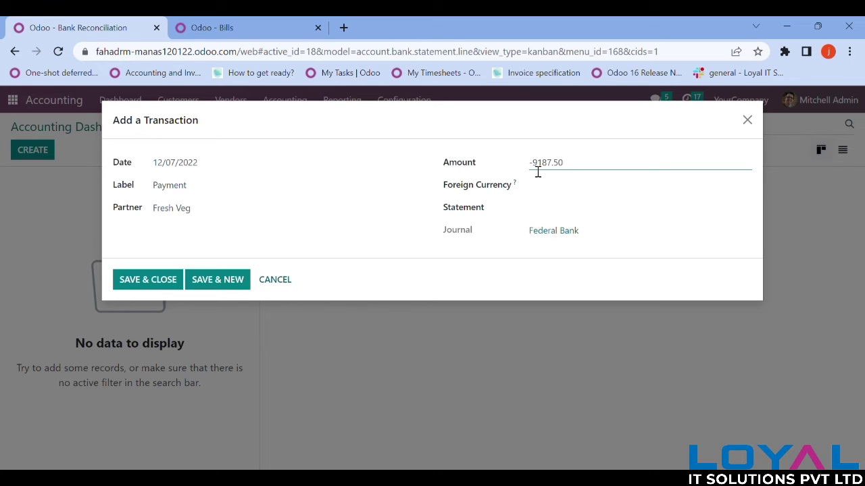
pyautogui.click(218, 281)
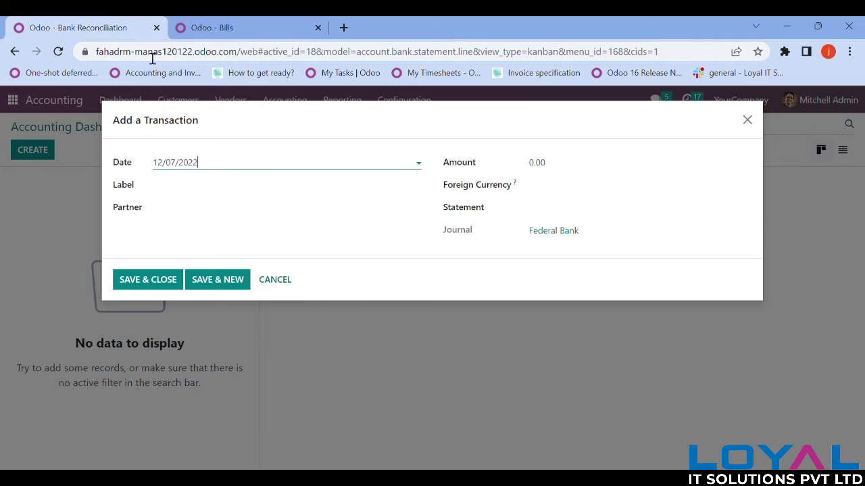
# Set the partner to Fresh Veg and label the transaction 'Payment'.
pyautogui.click(221, 31)
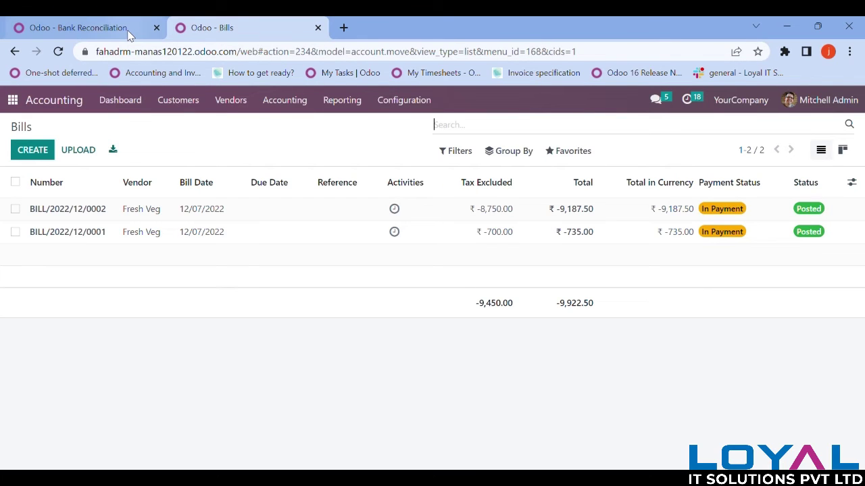
pyautogui.click(130, 36)
pyautogui.click(191, 214)
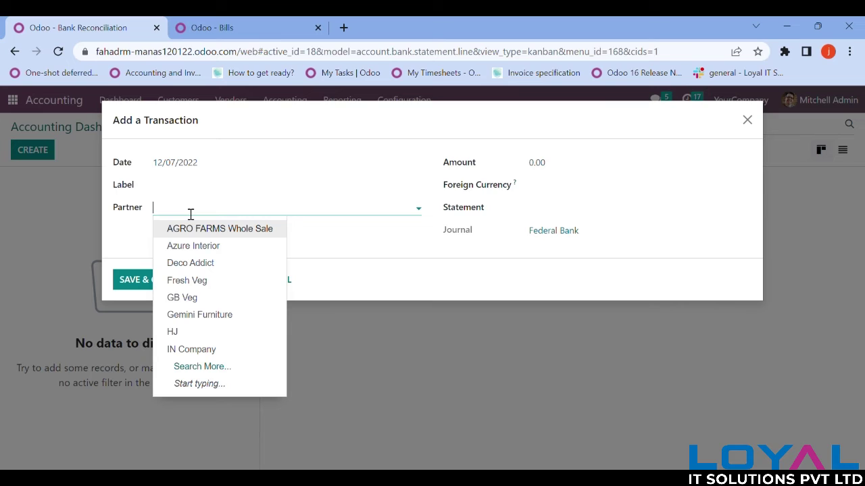
pyautogui.write('fre')
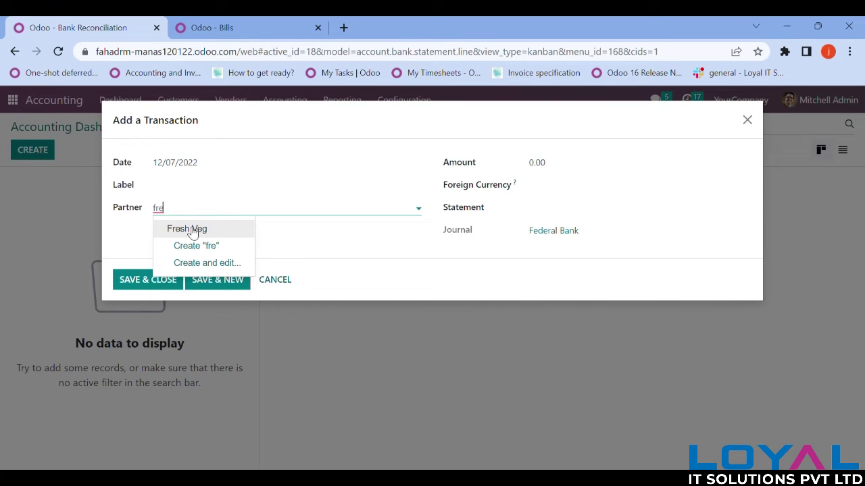
pyautogui.click(189, 229)
pyautogui.click(261, 37)
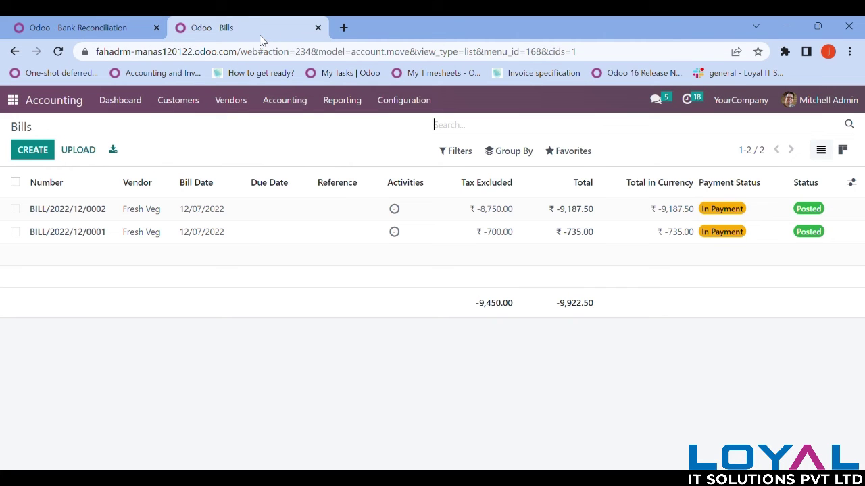
pyautogui.click(120, 29)
pyautogui.click(171, 189)
pyautogui.write('Payment')
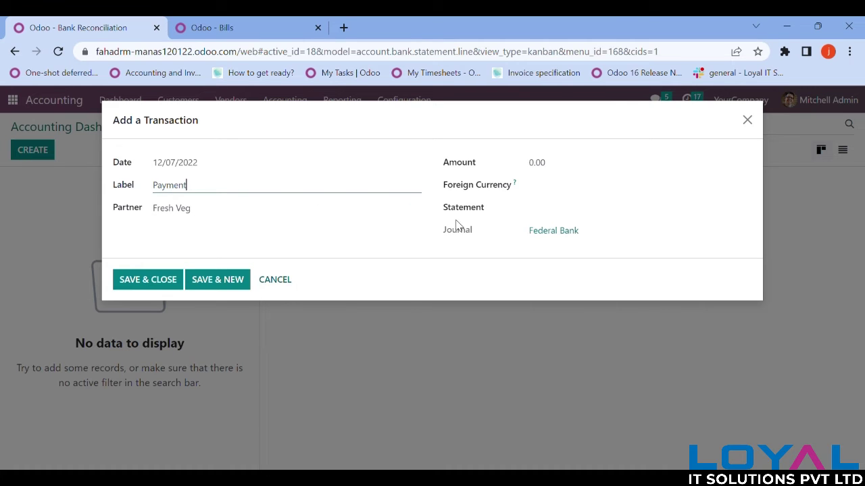
# Enter amount -735 and save the payment, starting a new transaction.
pyautogui.click(540, 166)
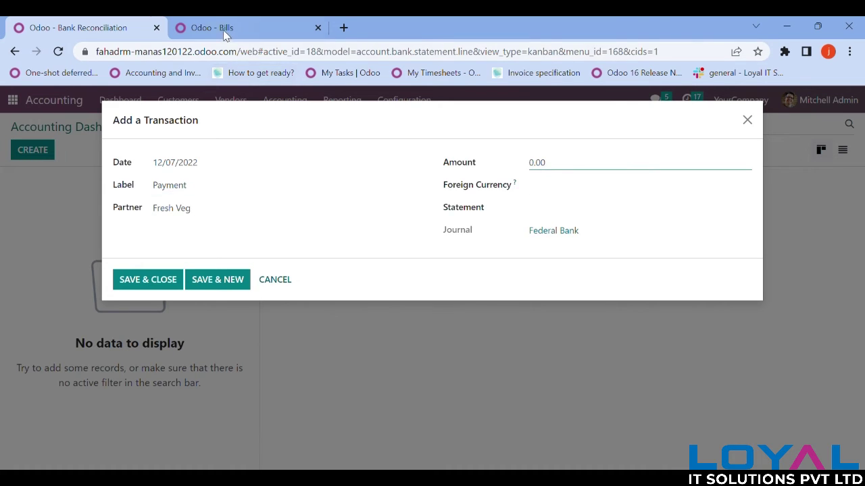
pyautogui.click(225, 29)
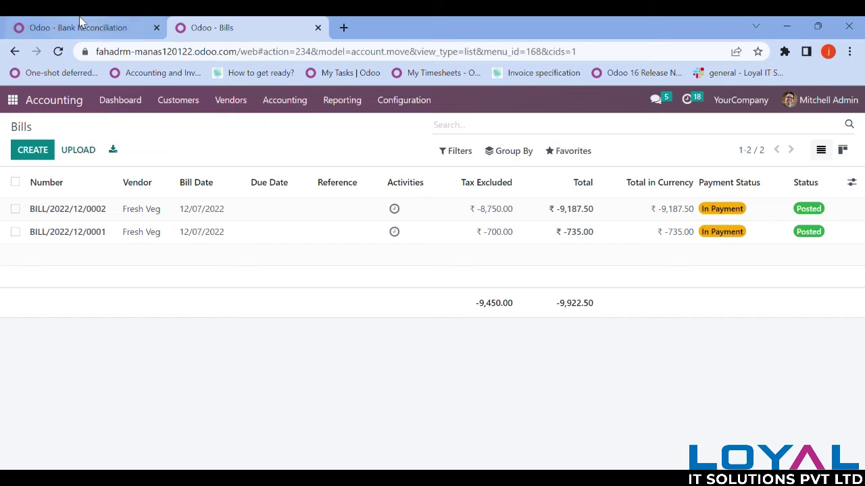
pyautogui.click(80, 22)
pyautogui.doubleClick(555, 173)
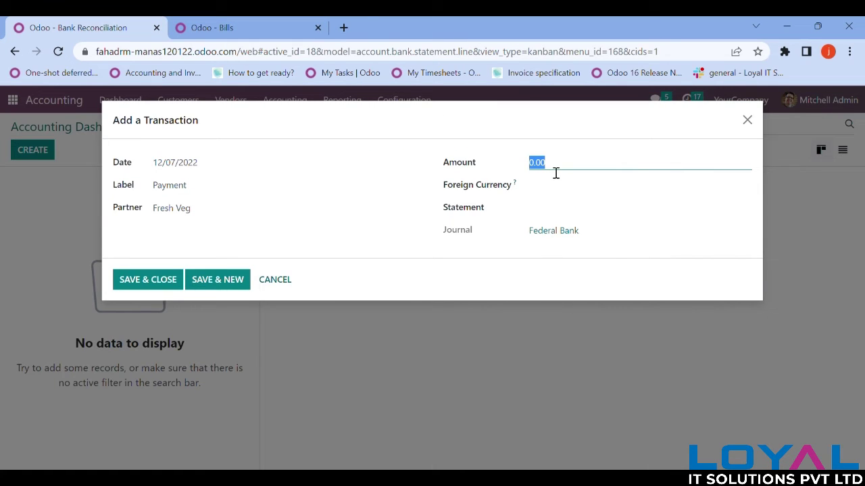
pyautogui.write('-735')
pyautogui.click(222, 283)
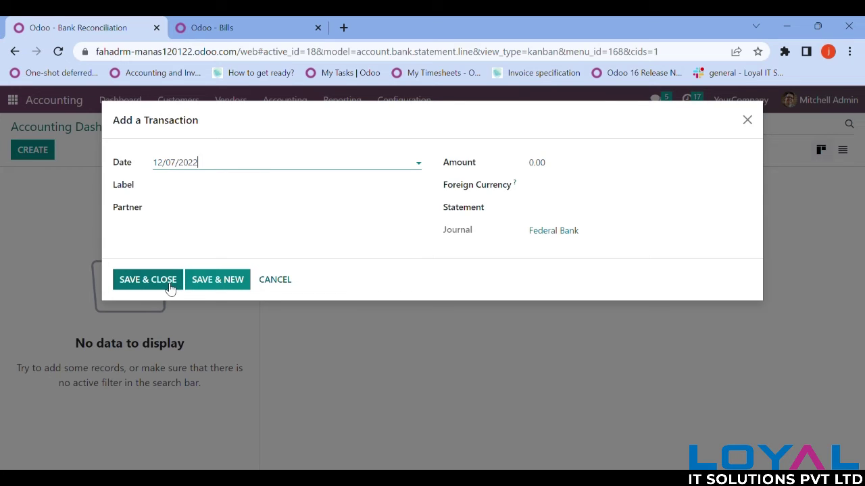
# Discard the empty transaction form and return to the accounting dashboard.
pyautogui.click(148, 280)
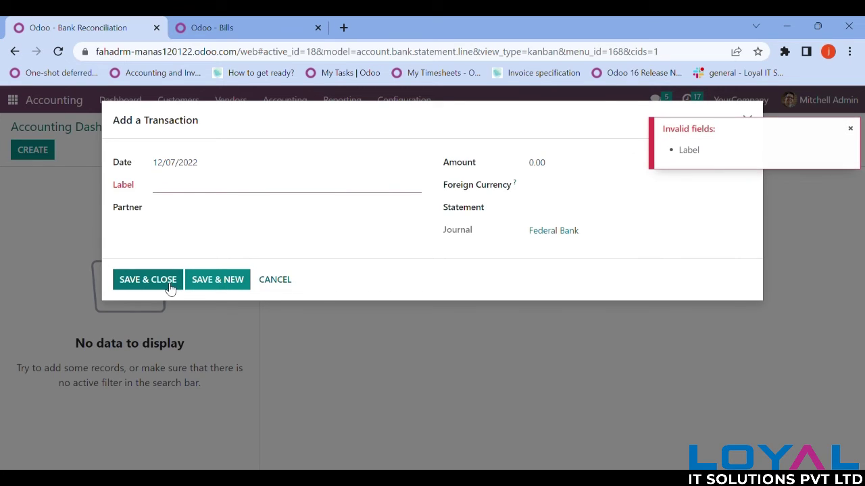
pyautogui.click(282, 284)
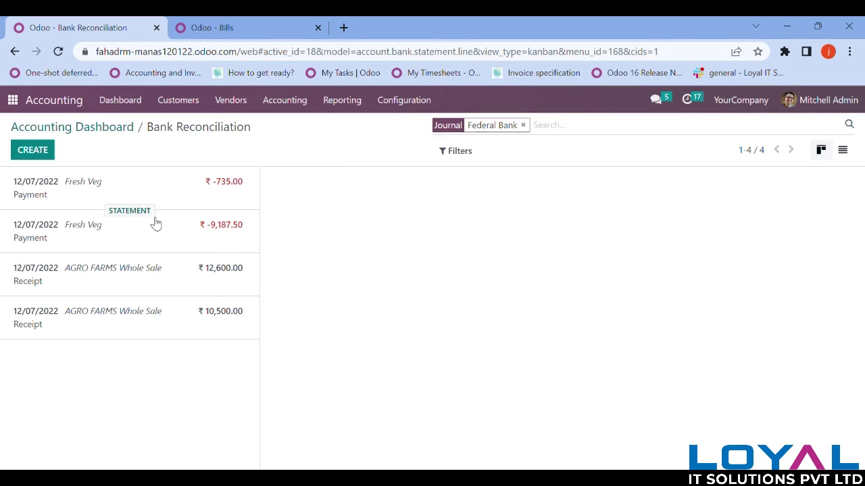
pyautogui.click(110, 134)
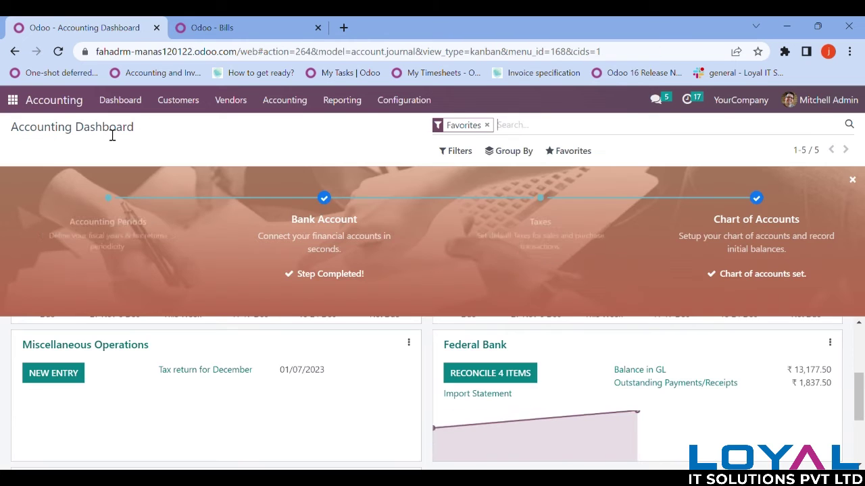
# Launch RECONCILE 4 ITEMS on the Federal Bank dashboard card.
pyautogui.click(495, 379)
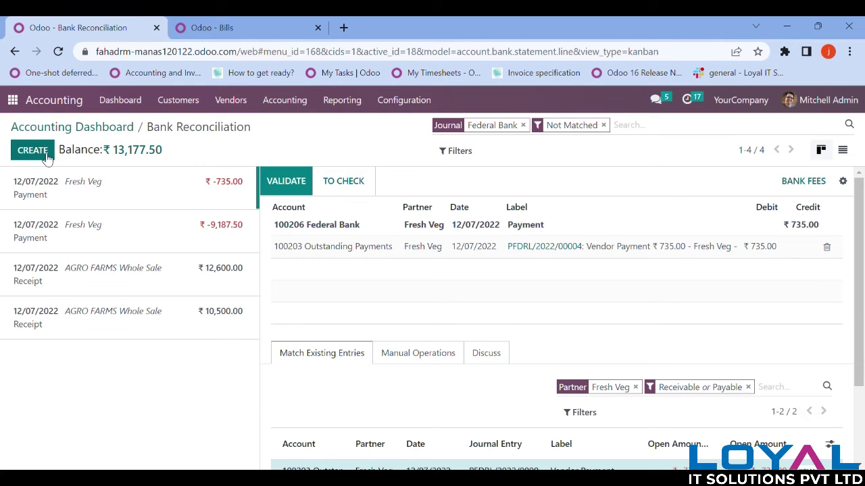
# Add a 'Bank Fees' transaction of -900 to the Federal Bank statement, then select the 10,500.00 AGRO FARMS receipt.
pyautogui.click(32, 150)
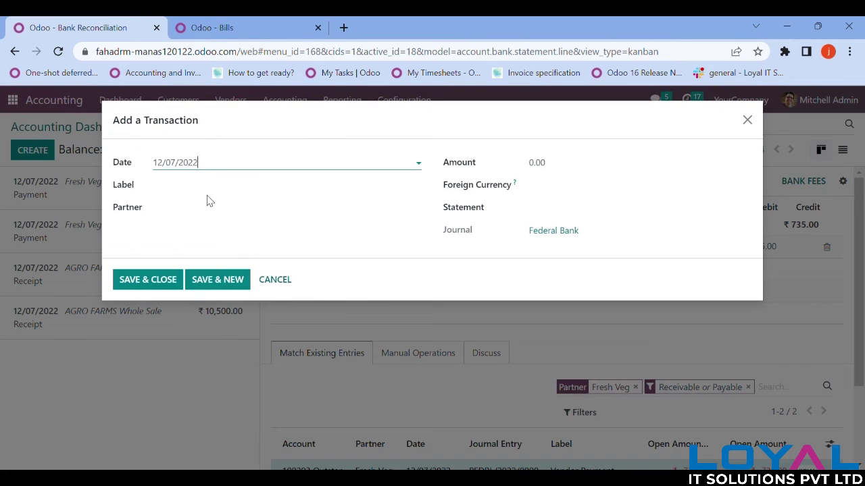
pyautogui.click(190, 191)
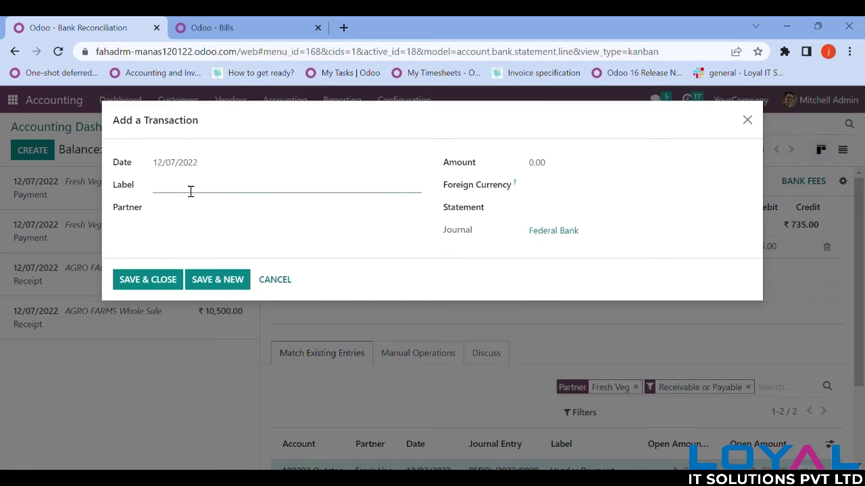
pyautogui.write('Bank Fees')
pyautogui.click(531, 167)
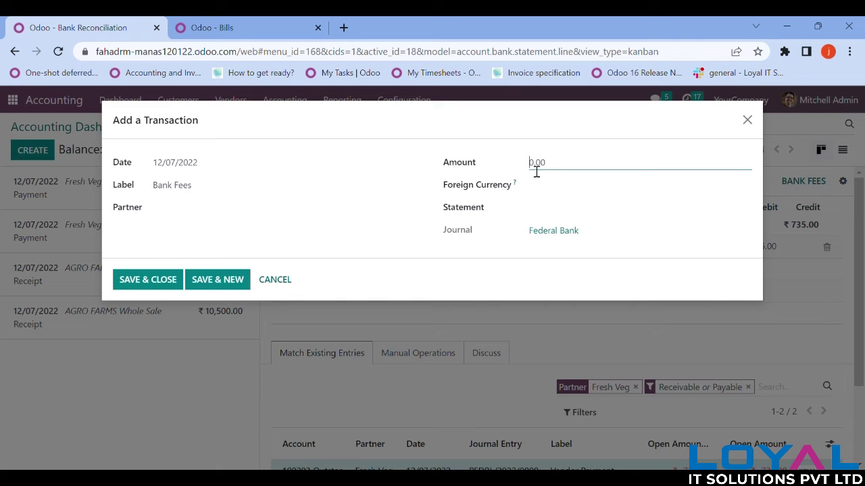
pyautogui.write('-90')
pyautogui.click(167, 286)
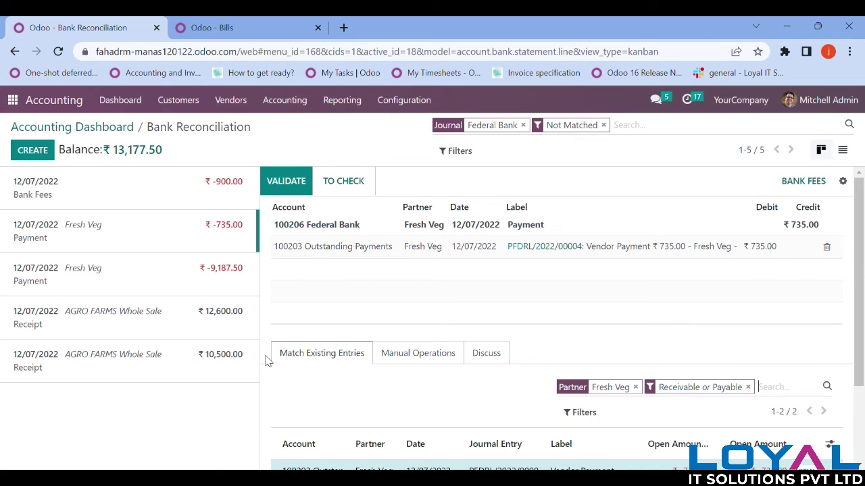
pyautogui.click(190, 367)
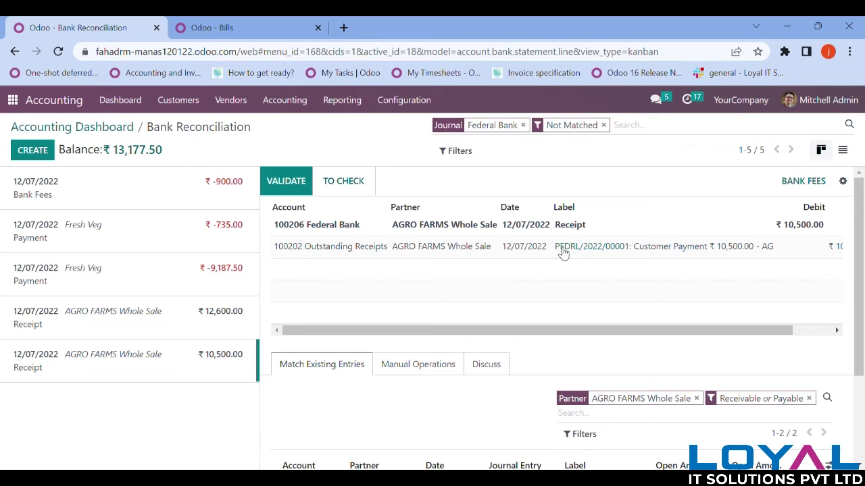
# Check the 10,500.00 receipt's match to PFDRL/2022/00001 against the bills list and Customers > Payments.
pyautogui.click(255, 27)
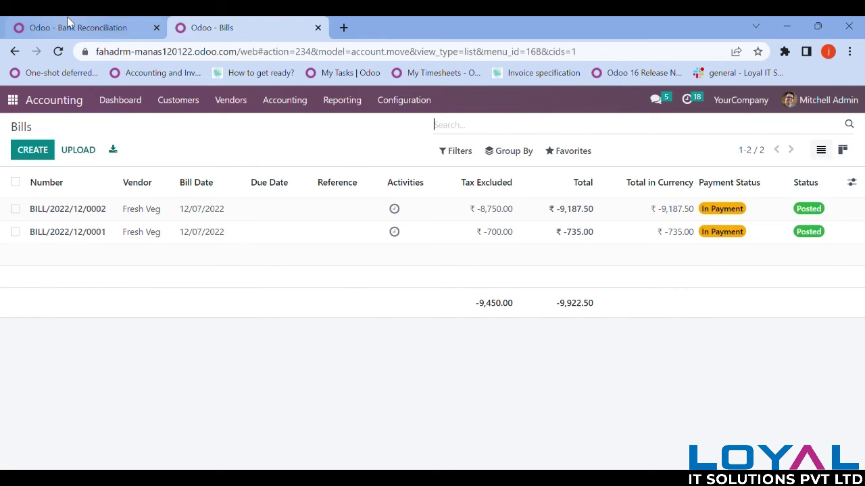
pyautogui.click(70, 24)
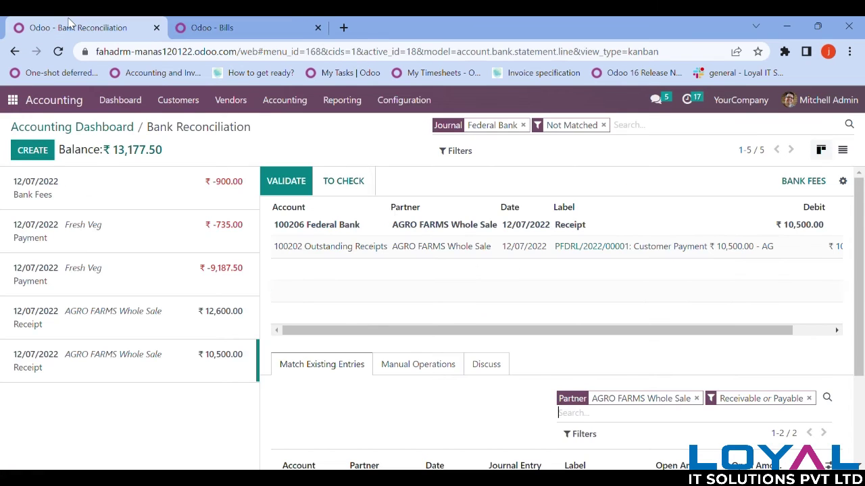
pyautogui.click(189, 26)
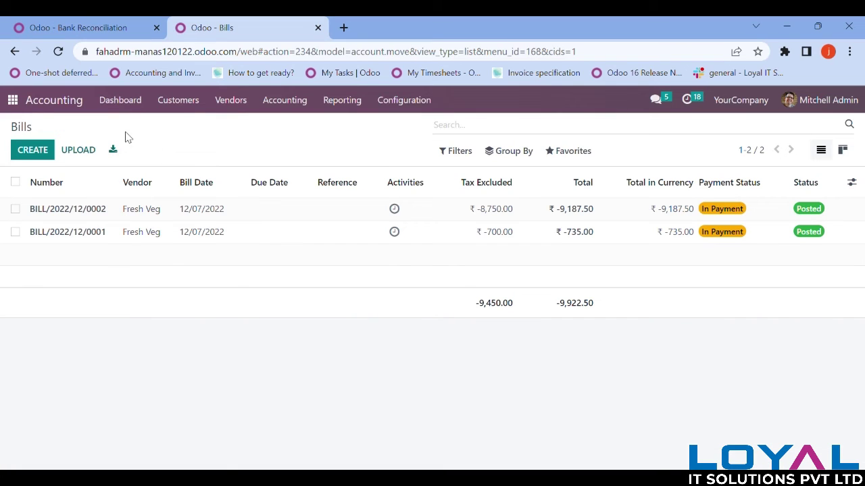
pyautogui.click(177, 107)
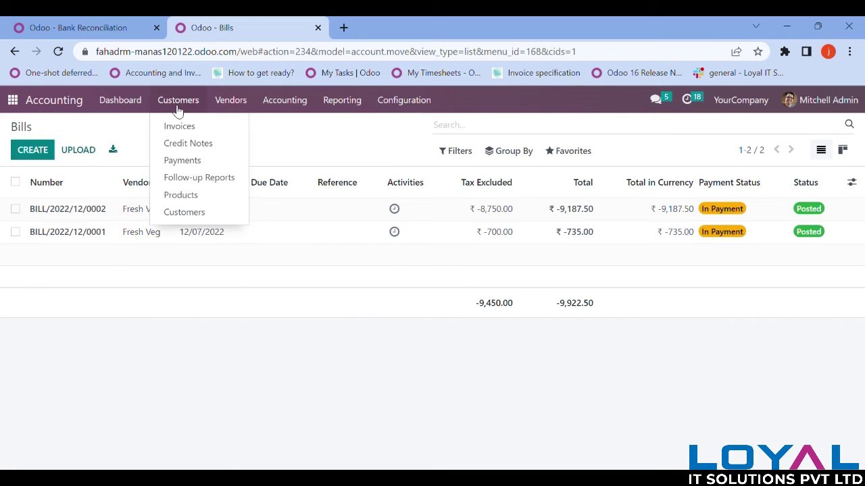
pyautogui.click(184, 162)
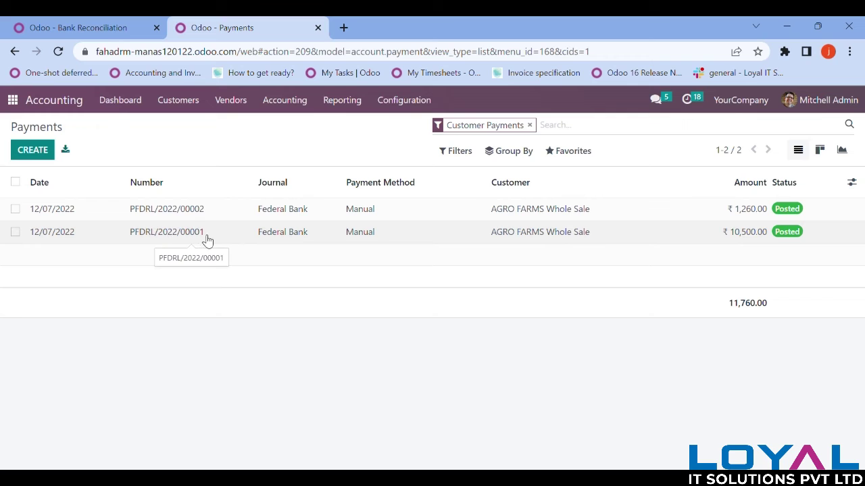
pyautogui.click(110, 28)
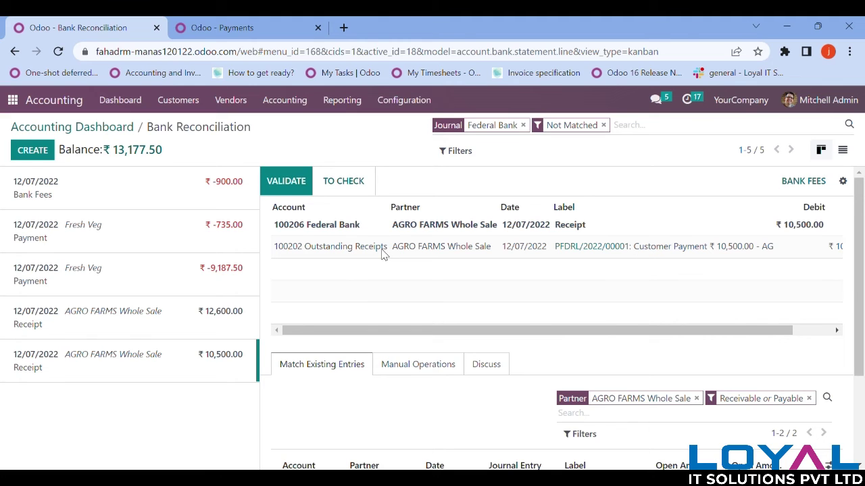
# Validate the AGRO FARMS 10,500.00 and 12,600.00 receipts against their matched payments.
pyautogui.click(286, 183)
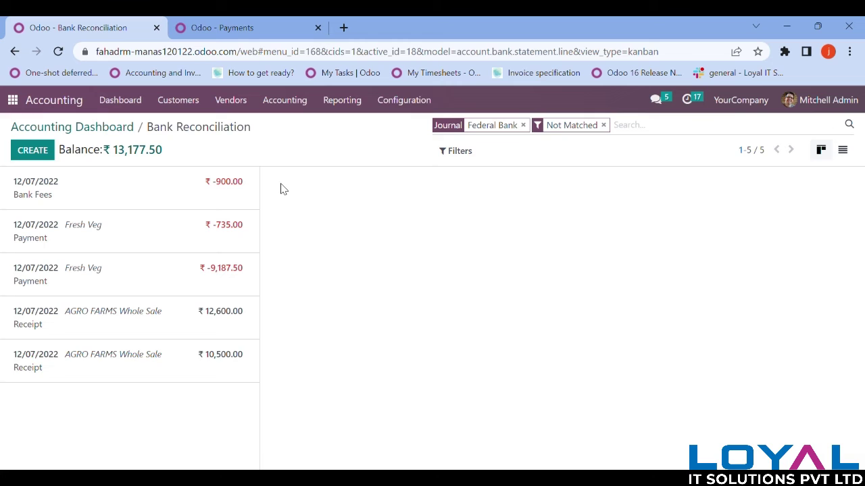
pyautogui.click(144, 329)
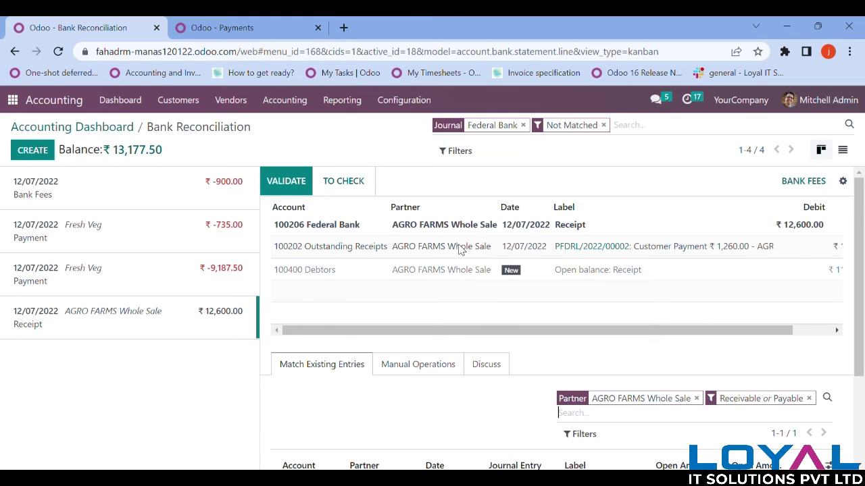
pyautogui.click(292, 192)
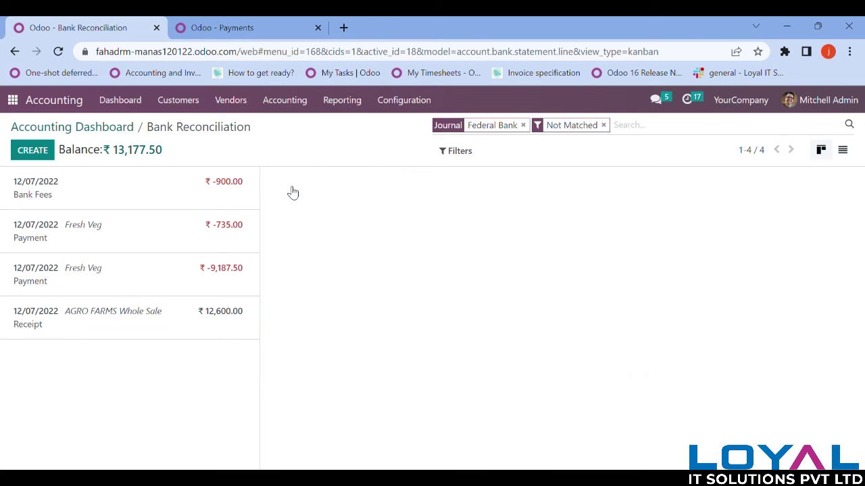
# Reconcile the Fresh Veg payments of ₹-9,187.50 and ₹-735.00, then select the Bank Fees line.
pyautogui.click(194, 273)
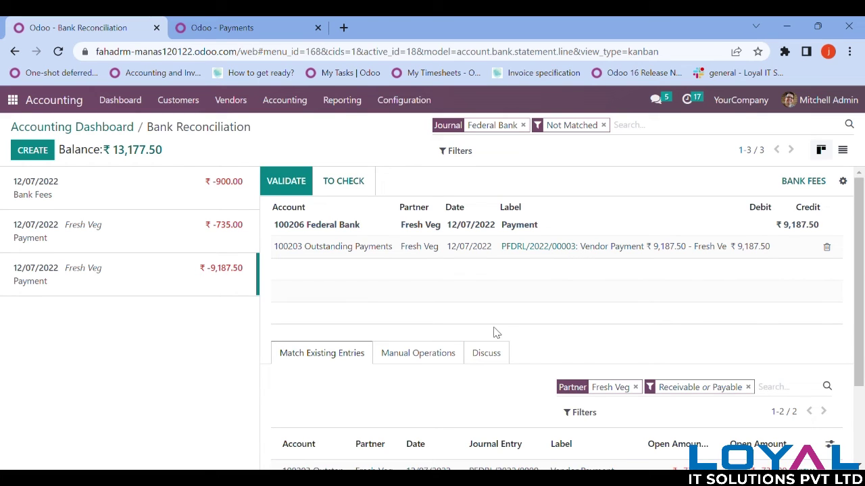
pyautogui.click(288, 182)
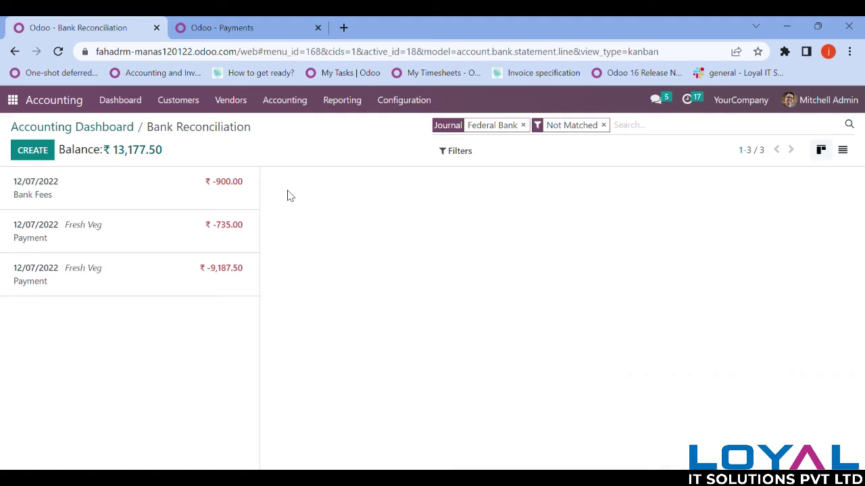
pyautogui.click(189, 236)
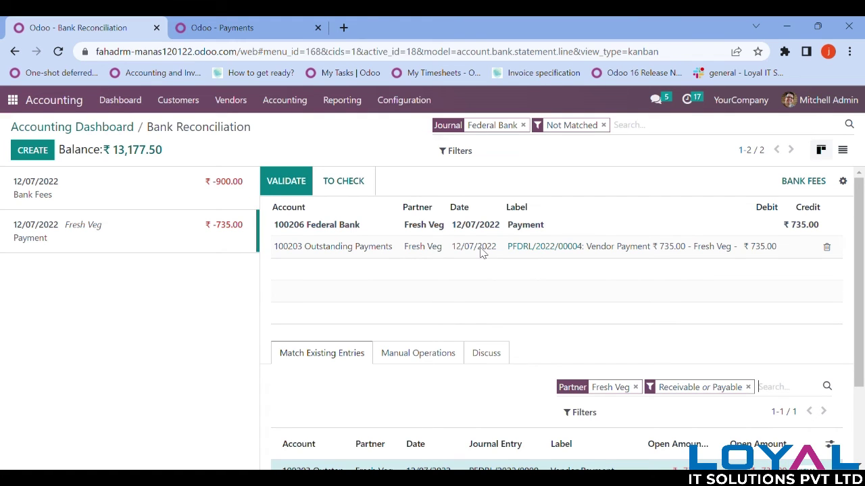
pyautogui.click(290, 188)
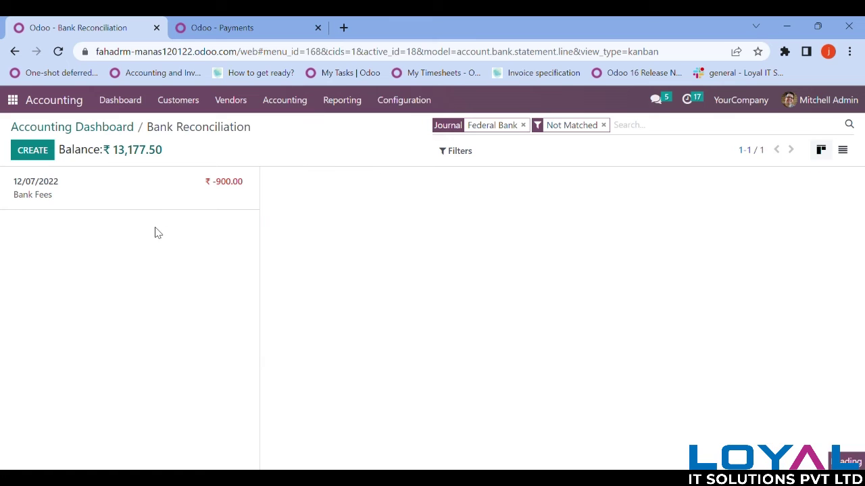
pyautogui.click(135, 204)
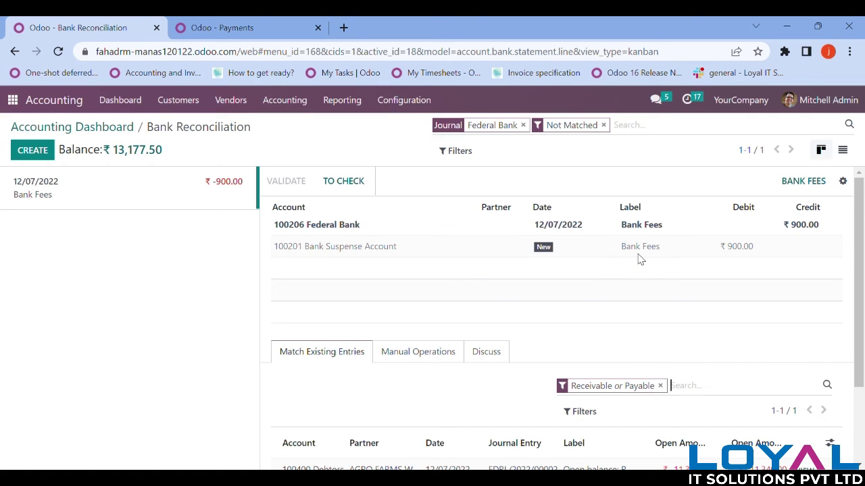
pyautogui.click(803, 182)
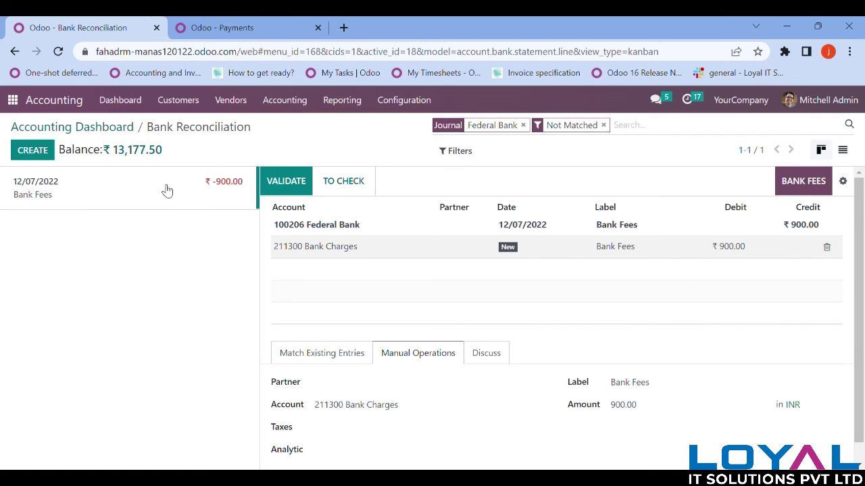
pyautogui.click(826, 250)
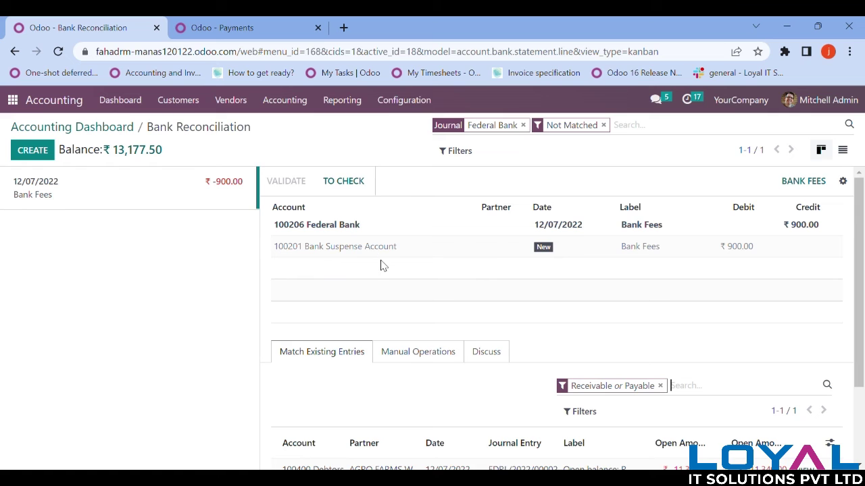
pyautogui.click(409, 356)
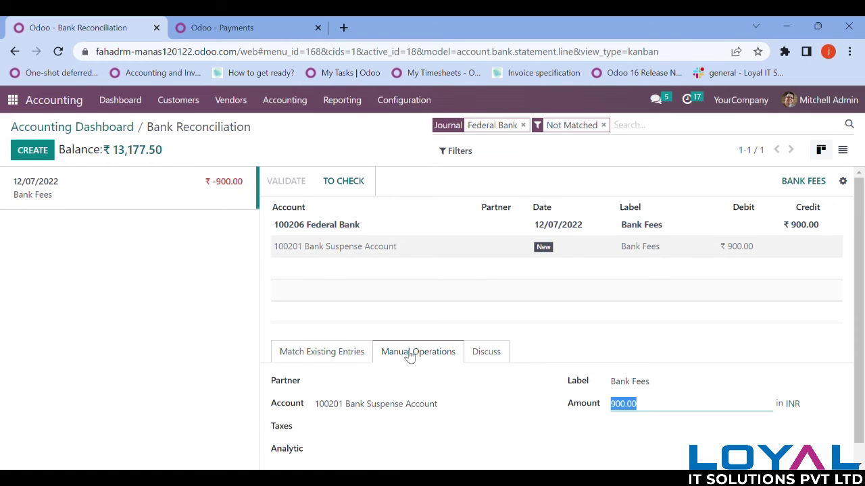
pyautogui.scroll(-1, 861, 292)
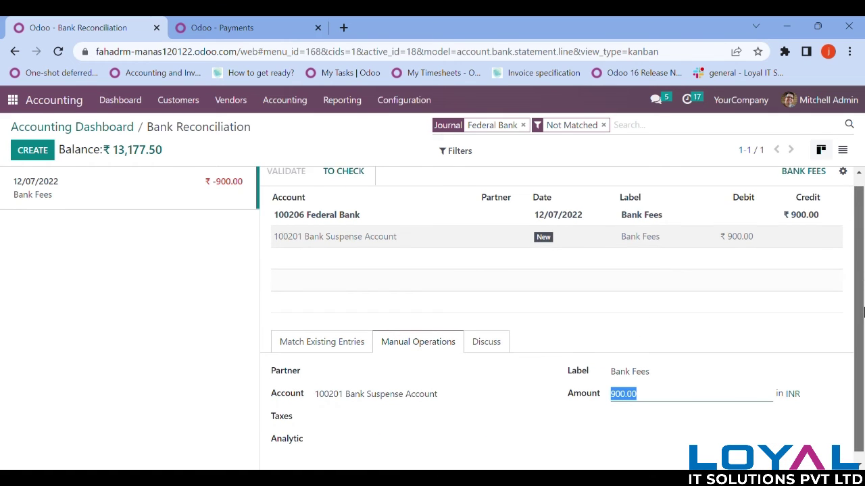
pyautogui.click(394, 391)
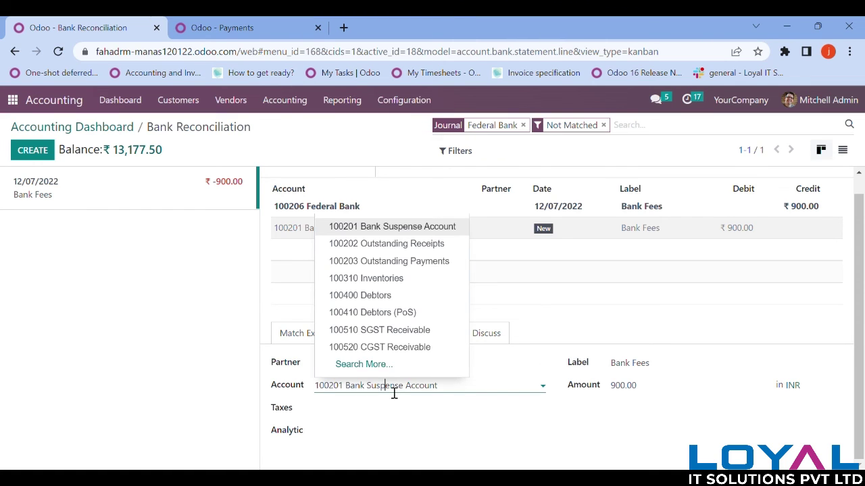
pyautogui.tripleClick(393, 393)
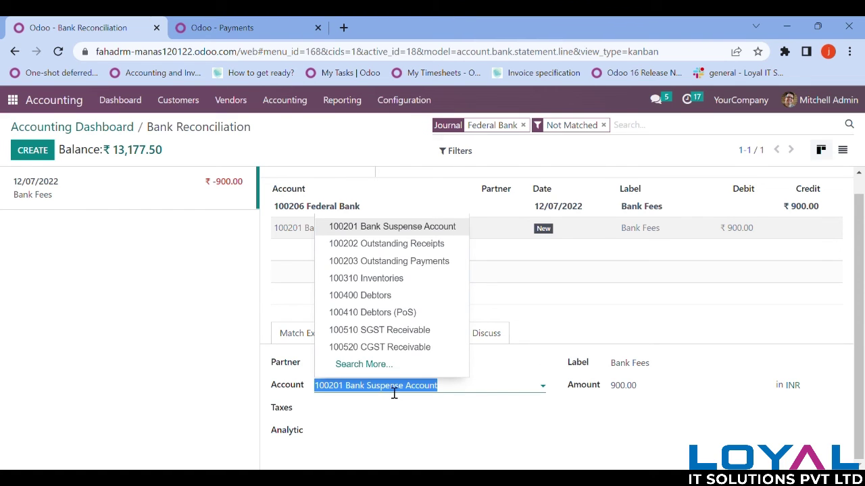
pyautogui.write('Ba')
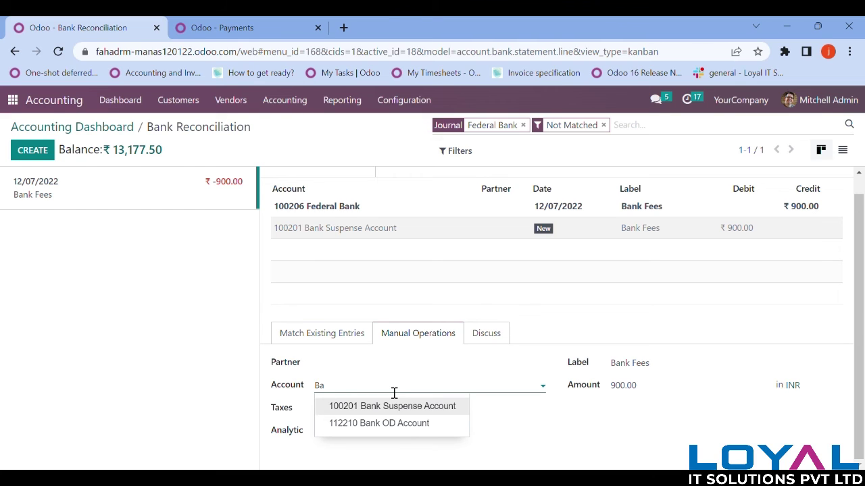
pyautogui.write('nk')
pyautogui.press('BackSpace')
pyautogui.press('BackSpace')
pyautogui.press('BackSpace')
pyautogui.press('BackSpace')
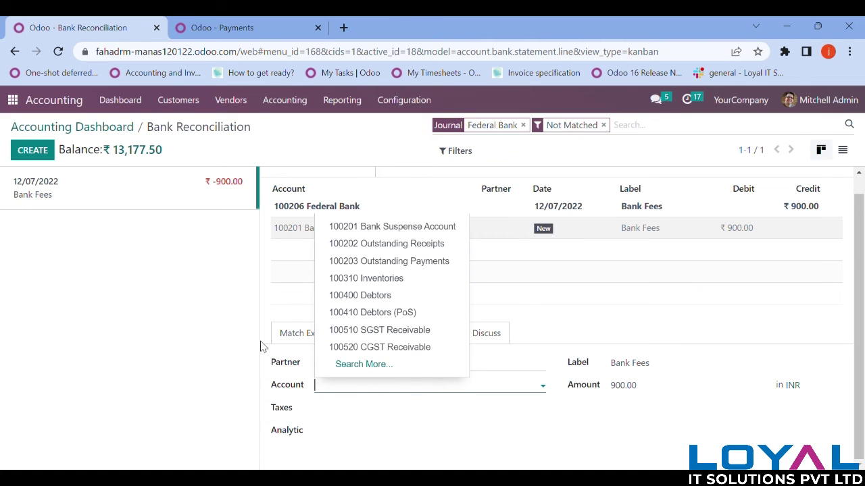
pyautogui.press('Tab')
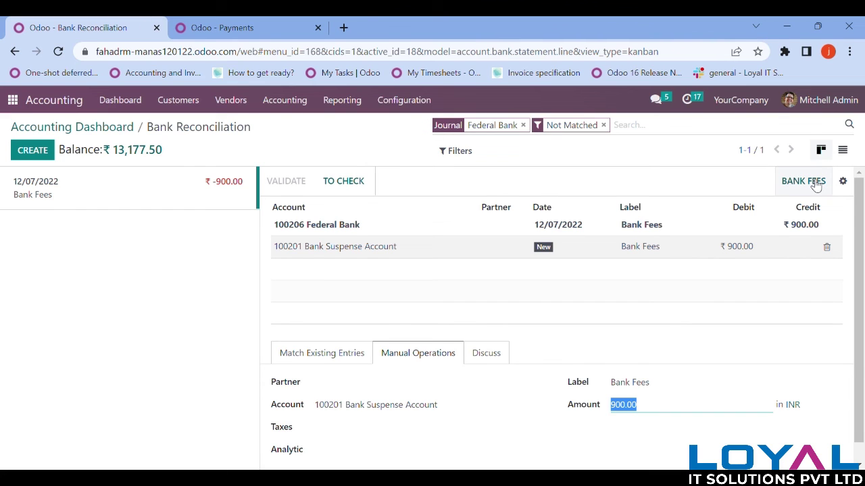
pyautogui.click(130, 201)
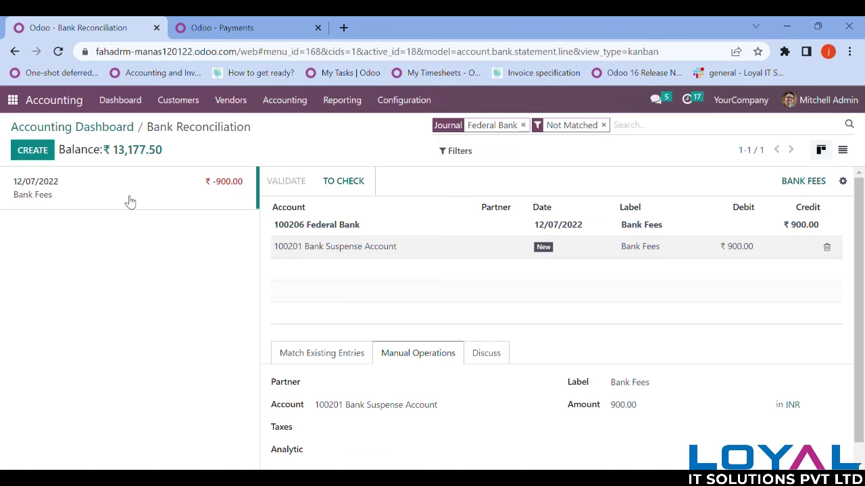
pyautogui.click(828, 248)
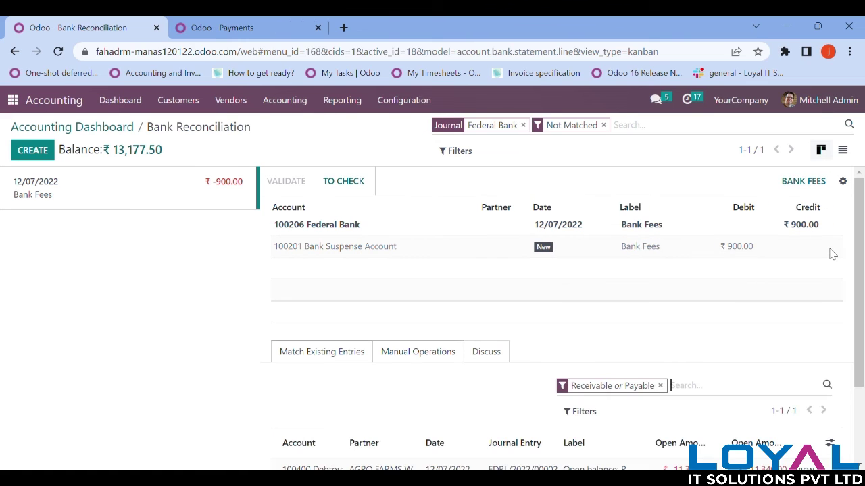
# Book the ₹900 Bank Fees line to 211300 Bank Charges with the BANK FEES model and validate it.
pyautogui.click(818, 187)
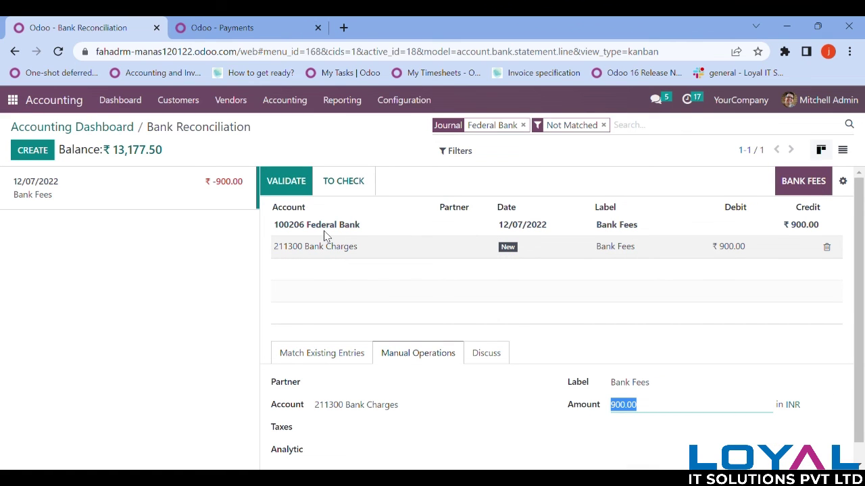
pyautogui.moveTo(862, 280); pyautogui.dragTo(863, 260)
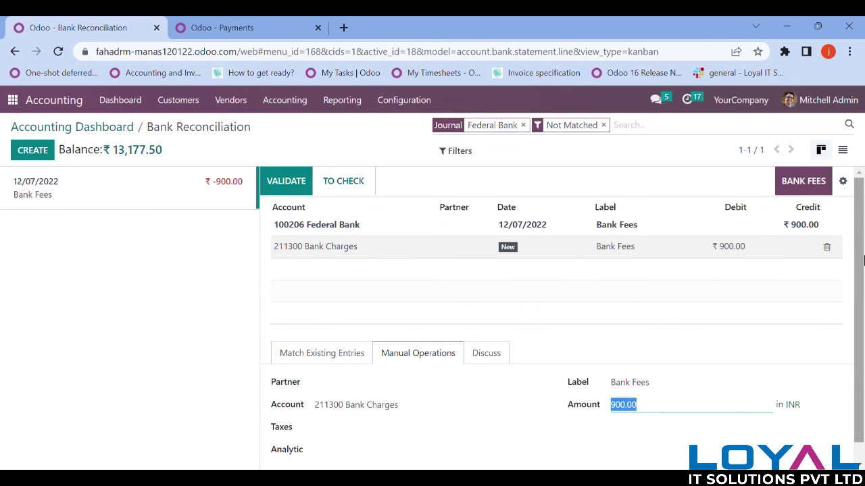
pyautogui.click(297, 184)
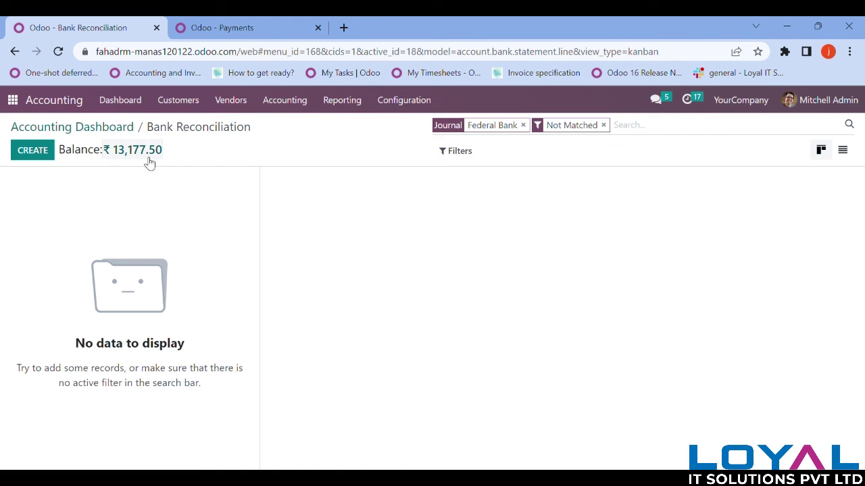
# Confirm that customer invoice INV/2022/00002 shows Paid.
pyautogui.click(98, 131)
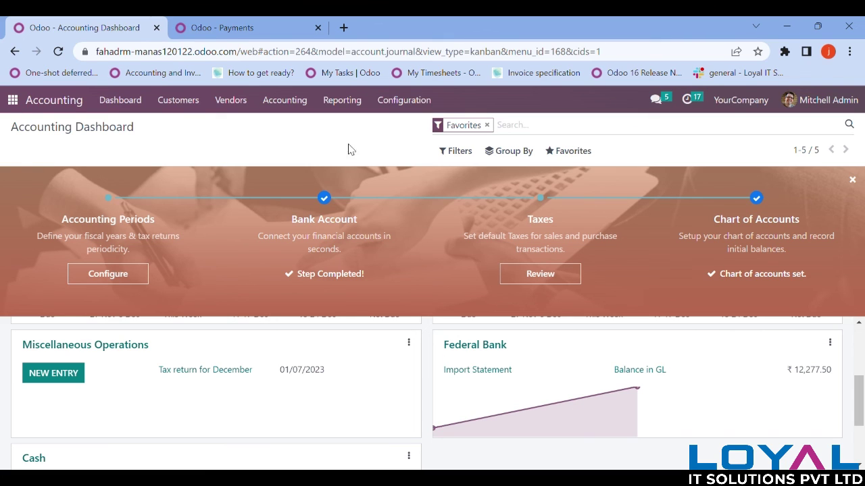
pyautogui.click(183, 108)
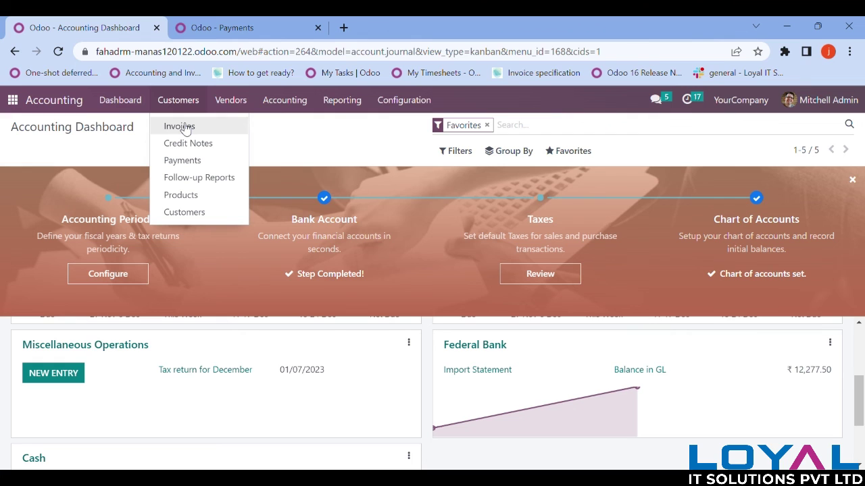
pyautogui.click(179, 126)
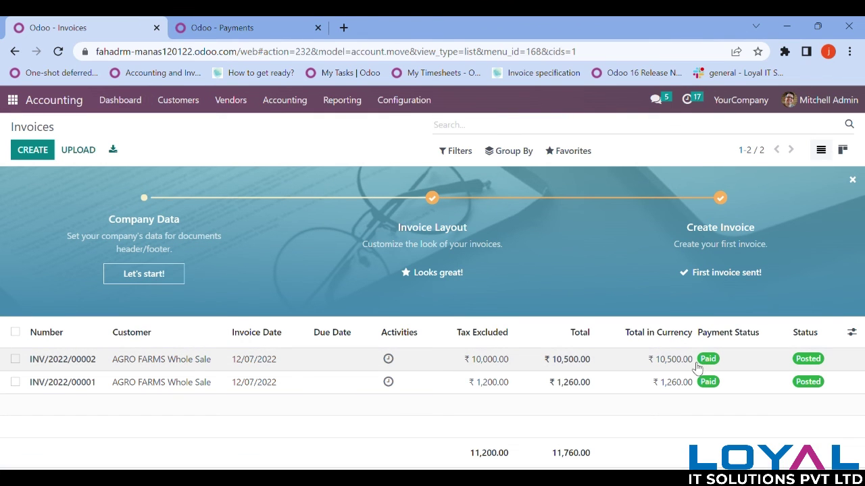
pyautogui.click(227, 363)
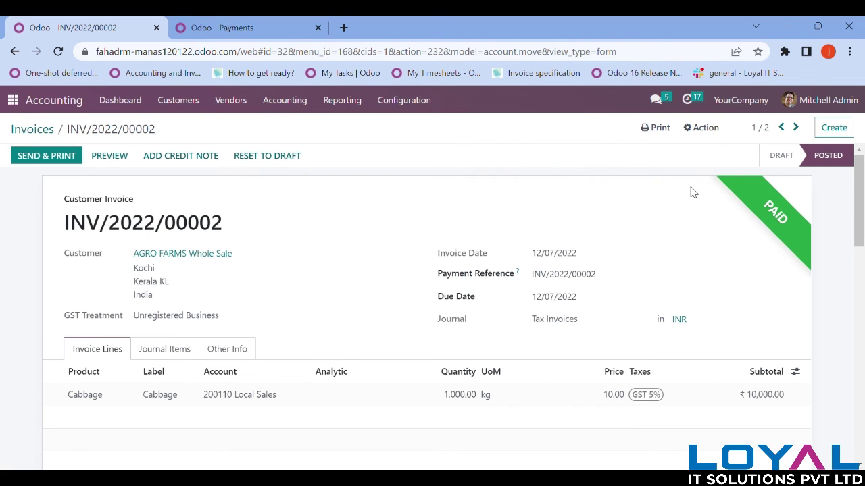
# Confirm that vendor bill BILL/2022/12/0002 shows Paid, ending on the Accounting Dashboard.
pyautogui.click(244, 103)
pyautogui.click(233, 127)
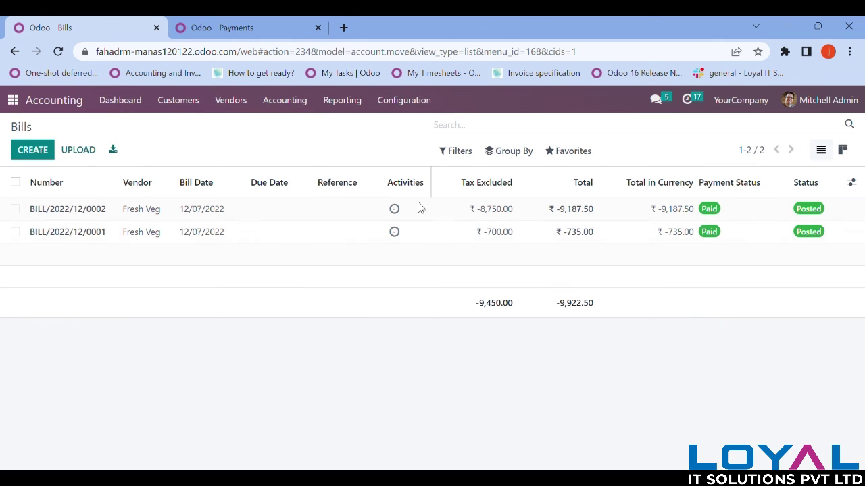
pyautogui.click(185, 218)
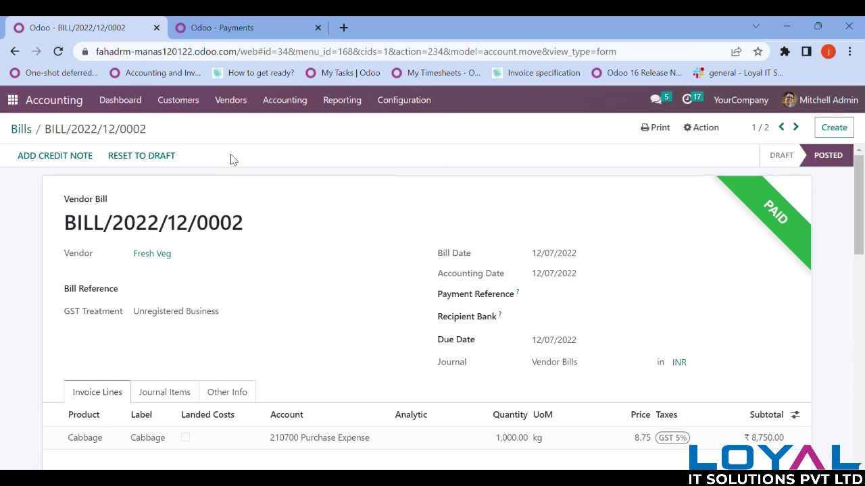
pyautogui.click(41, 102)
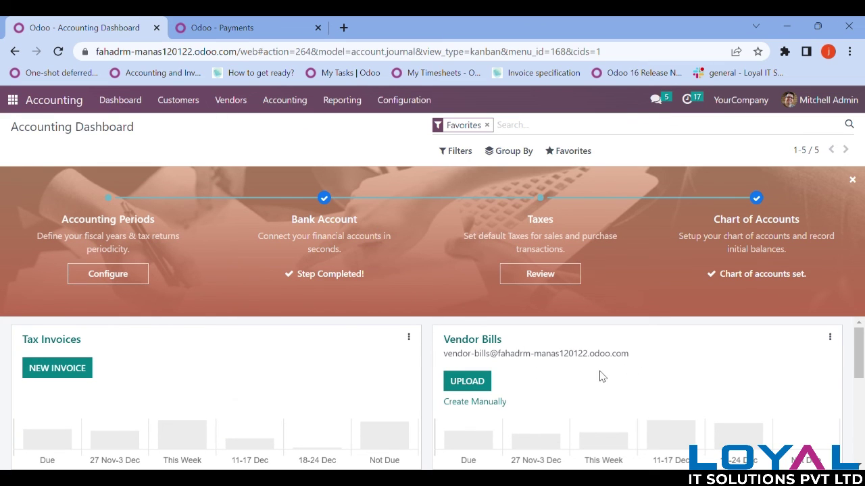
# Review the 81-account Chart of Accounts from the onboarding banner, then return to the apps home screen.
pyautogui.moveTo(860, 362); pyautogui.dragTo(860, 399)
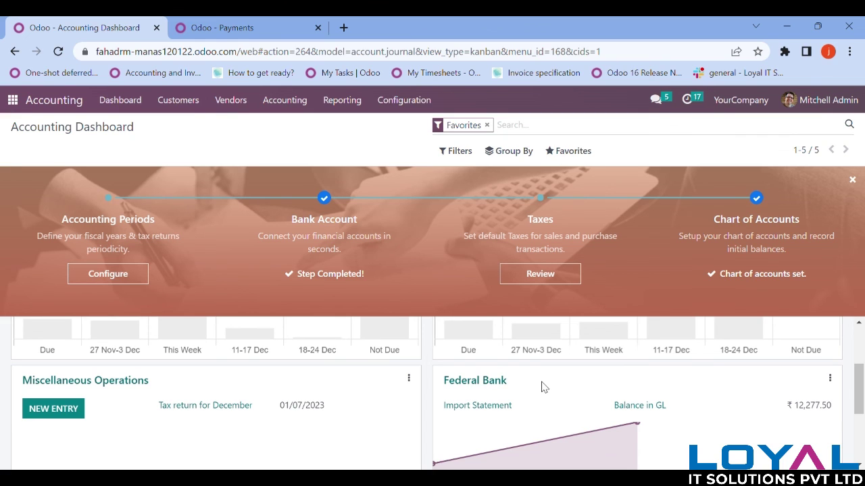
pyautogui.click(759, 278)
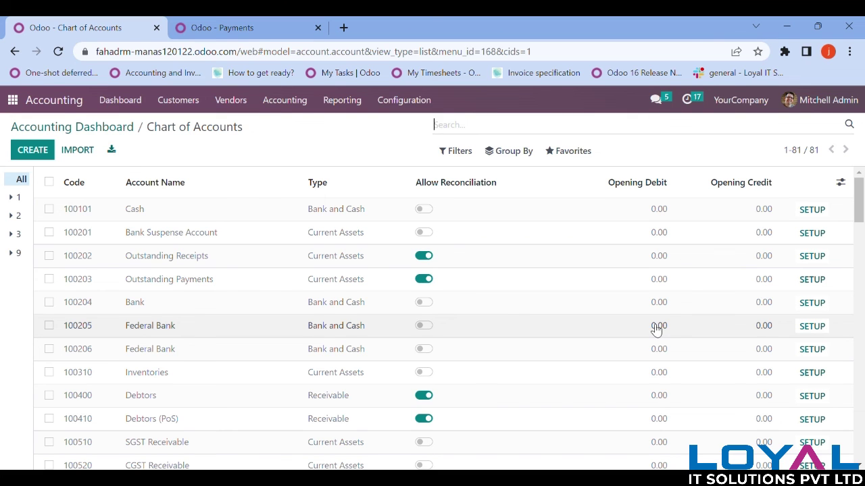
pyautogui.click(12, 99)
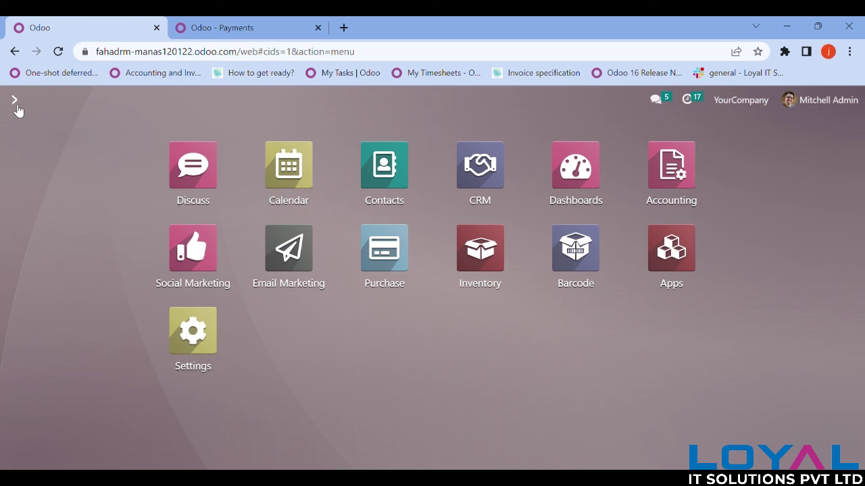